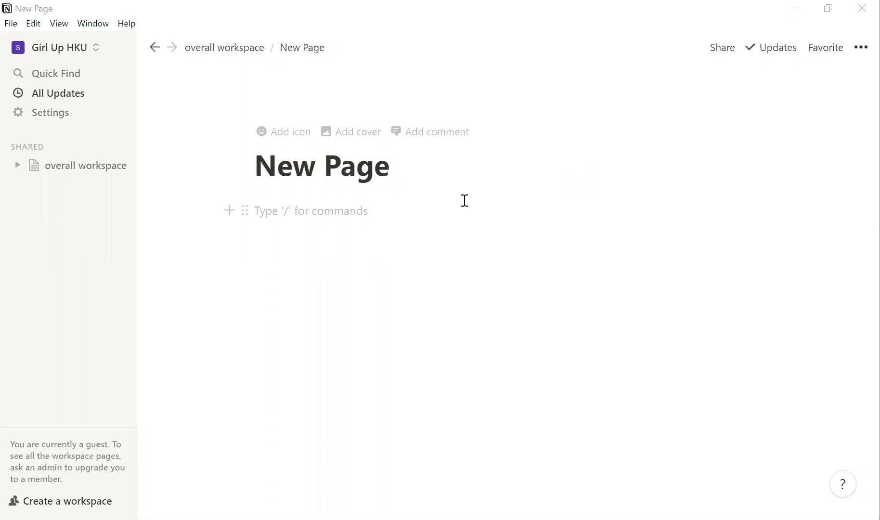
- Add a plain text block reading "hello." under the New Page title
click(393, 210)
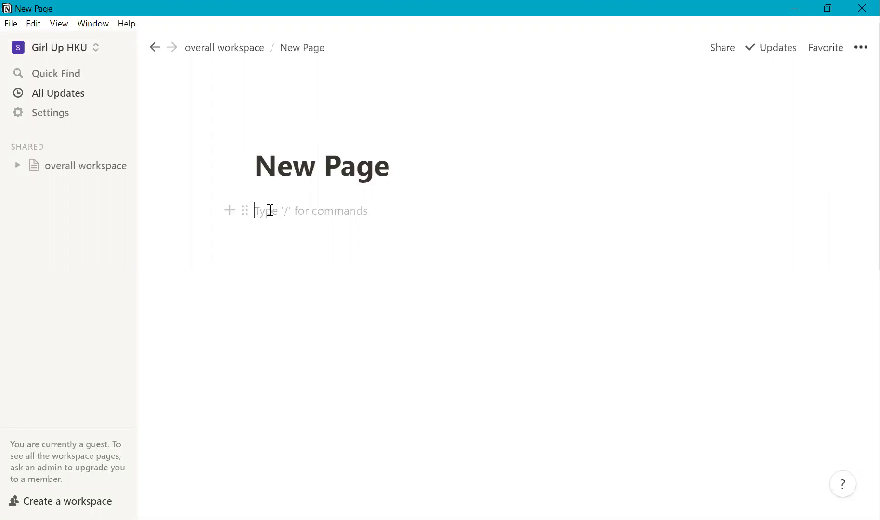
text(/)
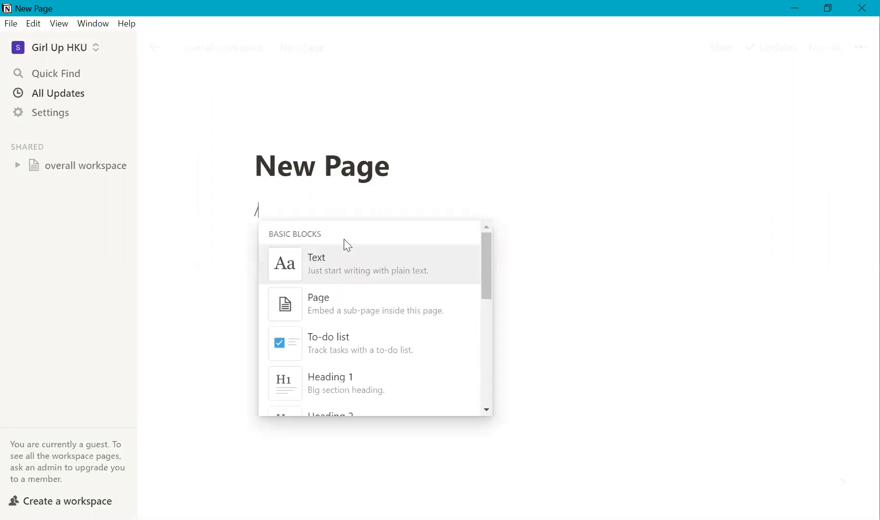
mouse_move(385, 277)
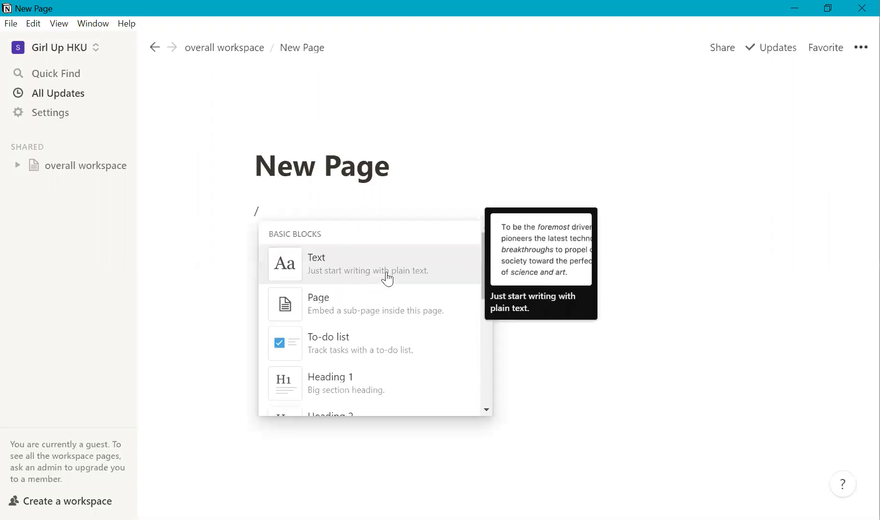
click(426, 266)
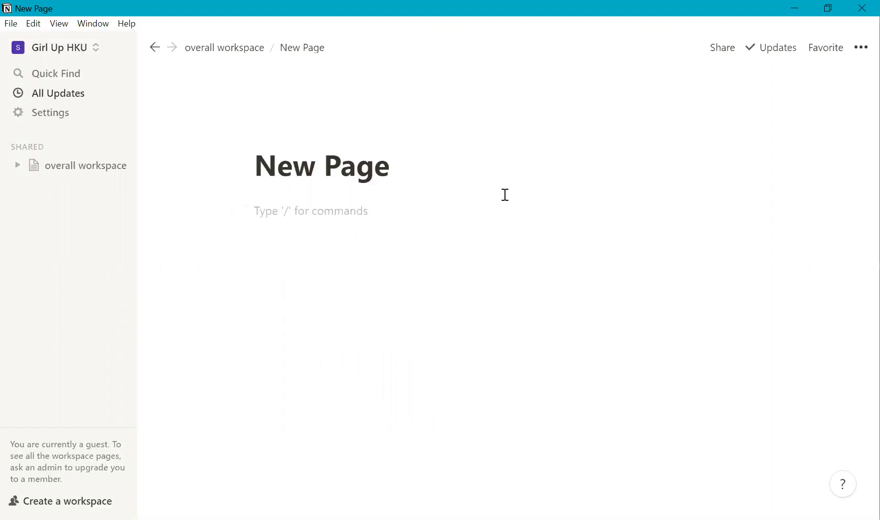
text(hello.)
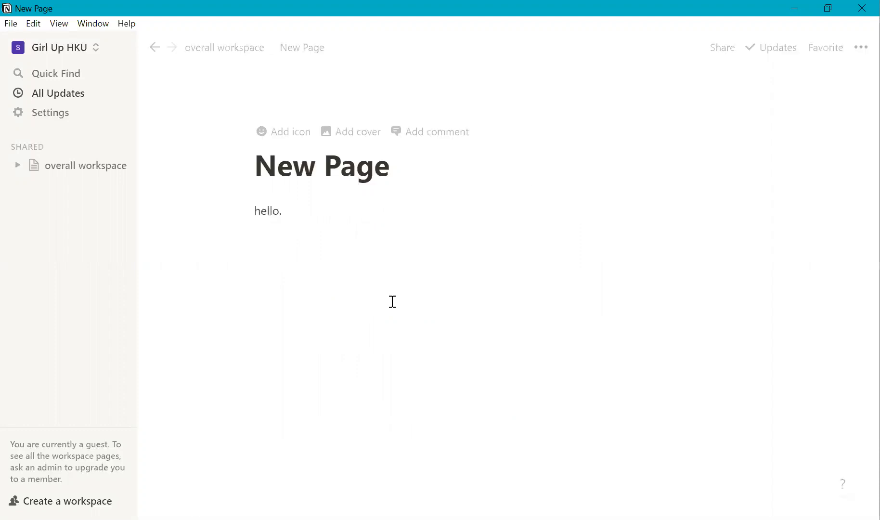
- Format the word "hello" as bold, italic and underlined, trying strikethrough and removing it again
double_click(268, 212)
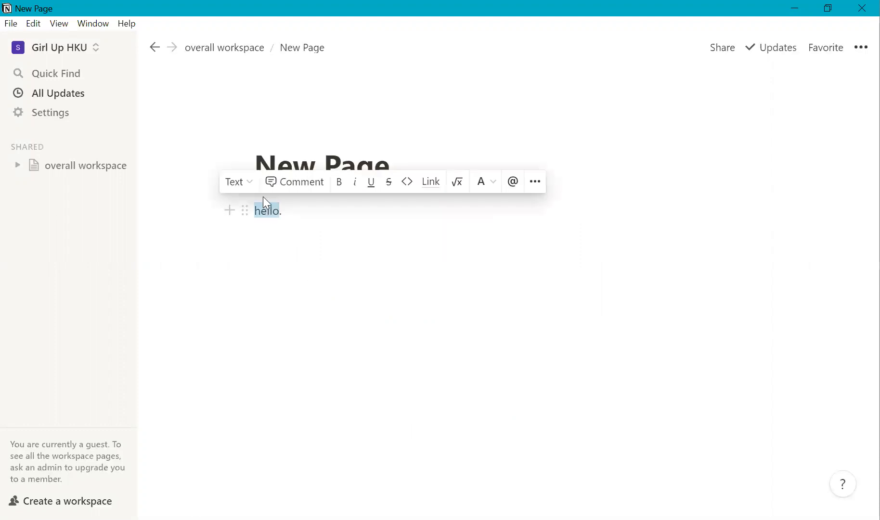
click(342, 187)
click(355, 185)
click(372, 187)
click(391, 186)
click(394, 186)
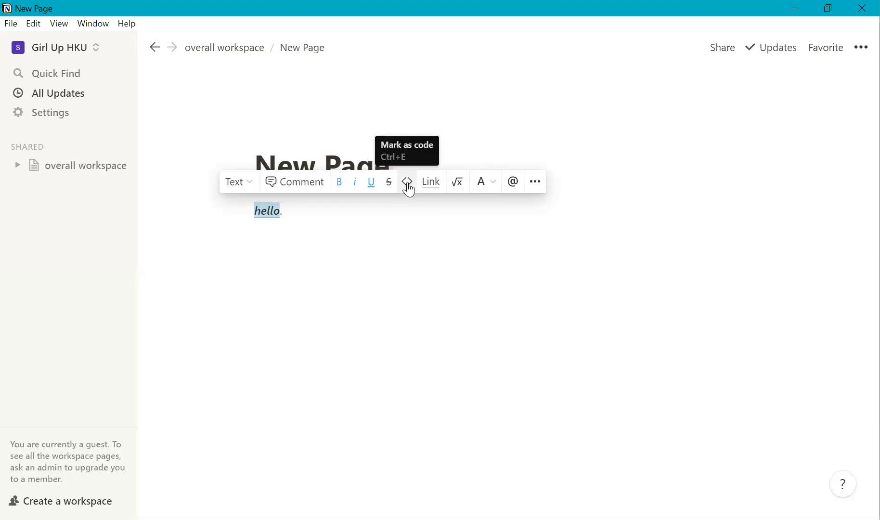
- Try a brown text colour on the word "hello", and give it a yellow background instead
click(481, 184)
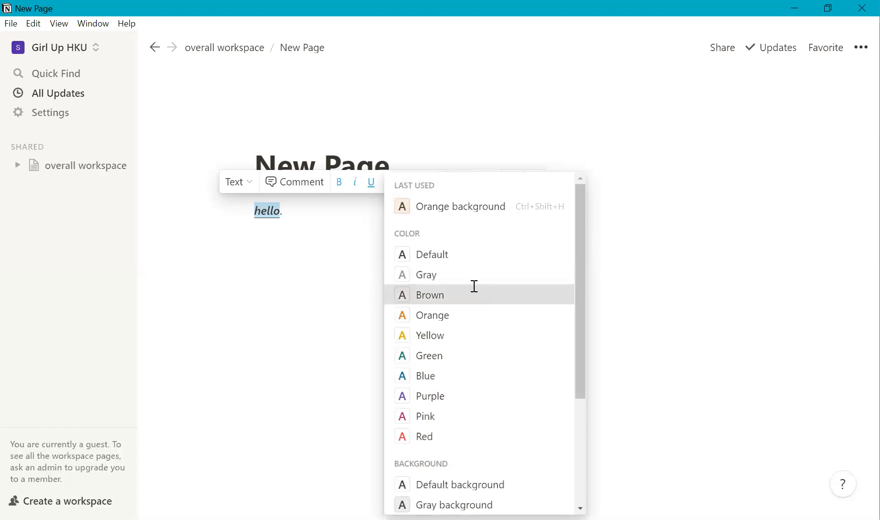
click(477, 294)
click(485, 188)
scroll(482, 398, down, 3)
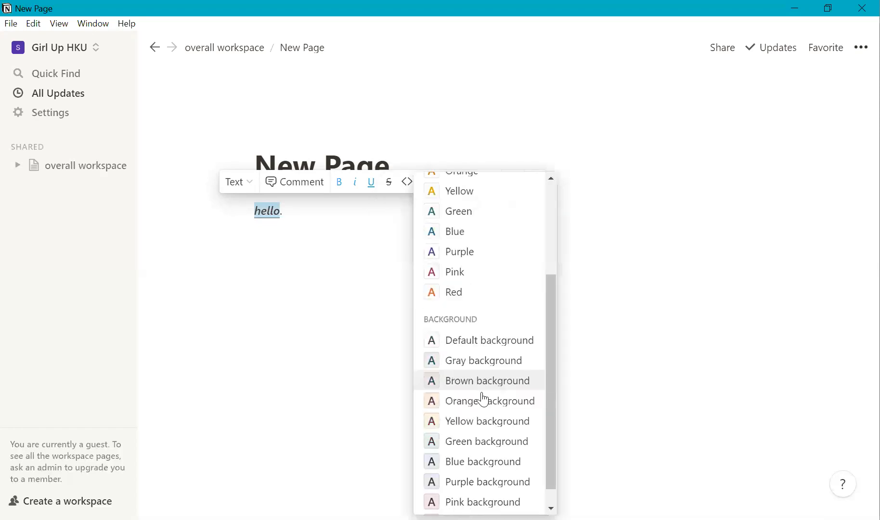
click(507, 429)
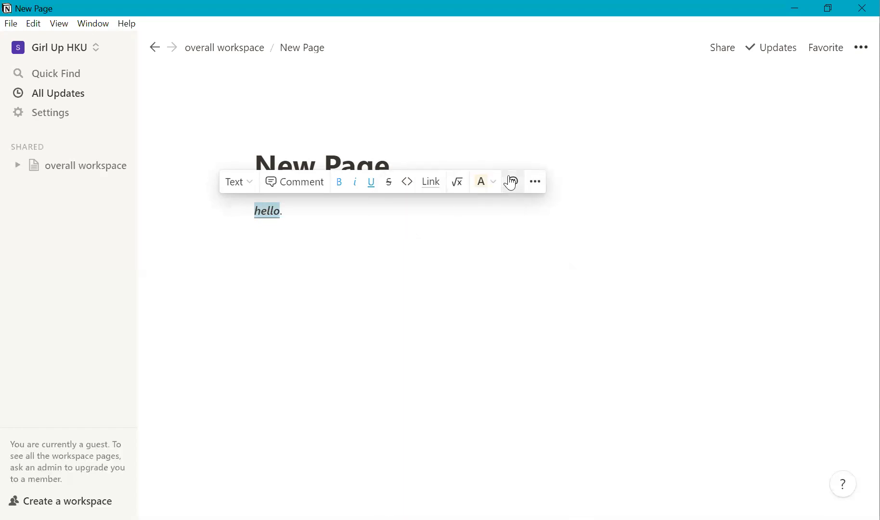
- Insert a Today date mention after "hello" and end the line with a full stop
click(512, 183)
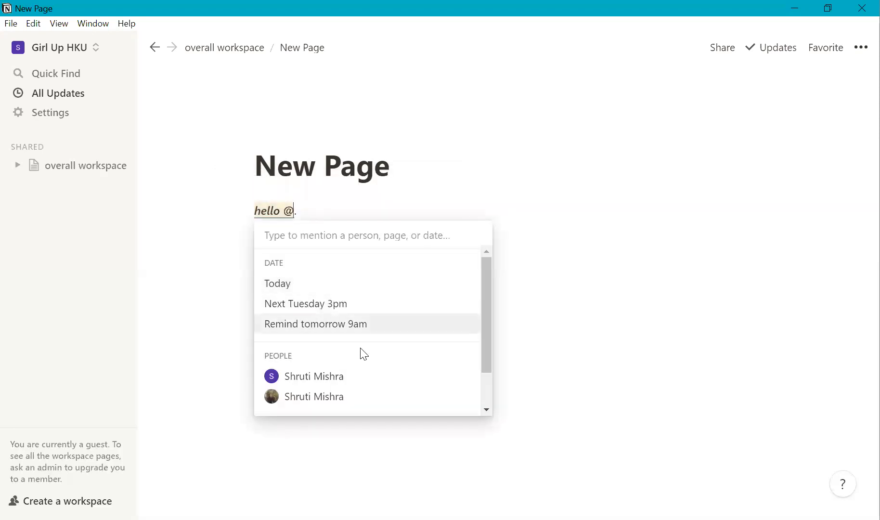
scroll(363, 354, down, 1)
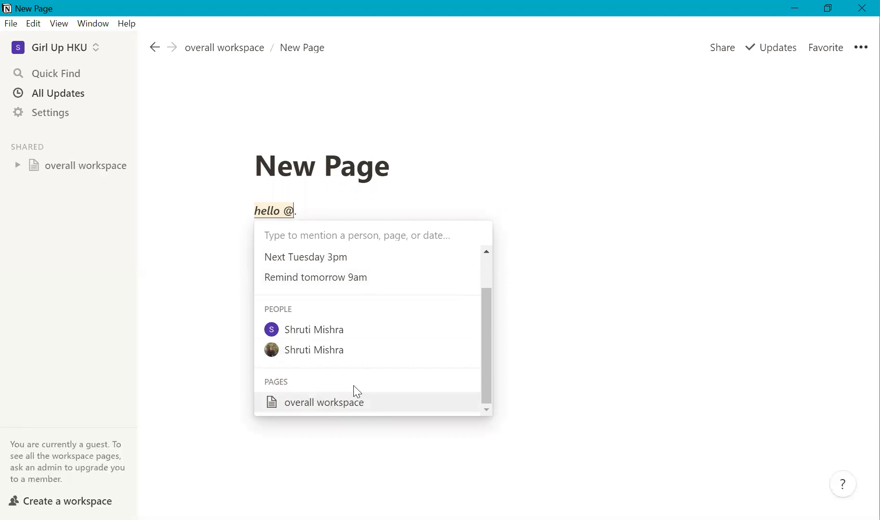
scroll(384, 367, up, 1)
click(358, 284)
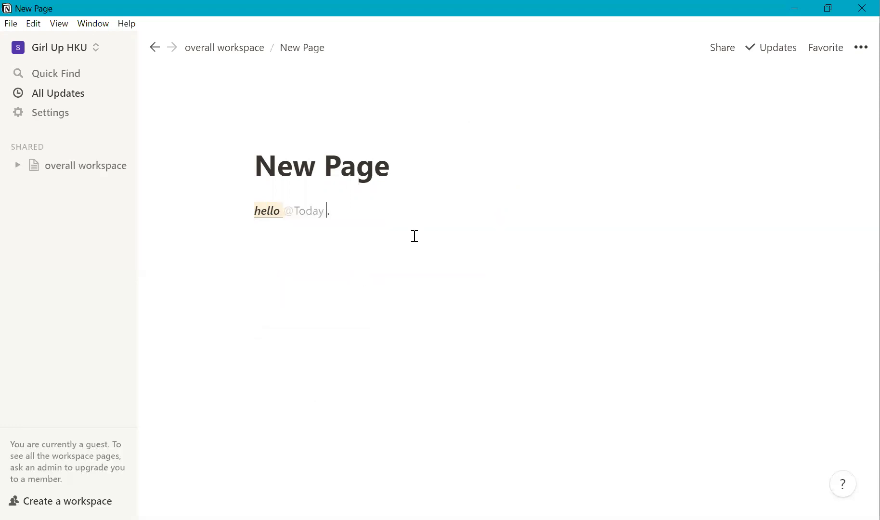
key(BackSpace)
text(.)
- Embed a sub-page titled "Notes" below the hello line
key(Return)
text(/)
click(359, 328)
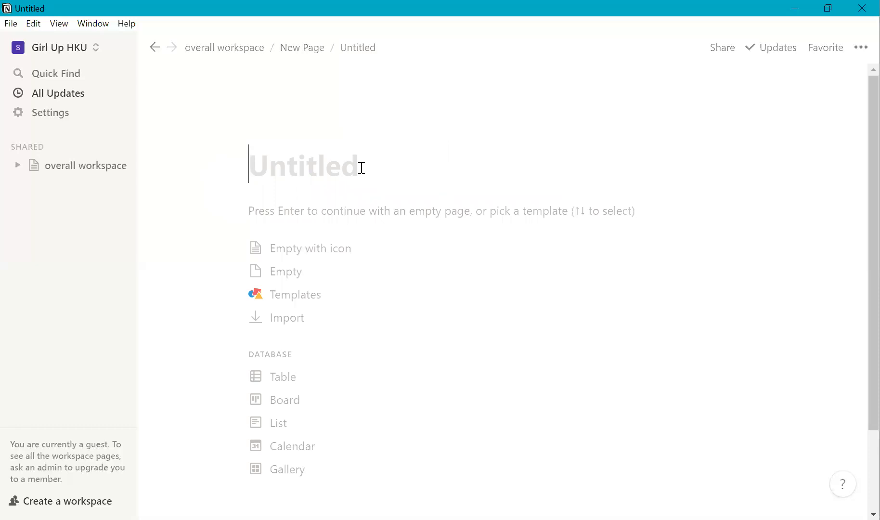
text(Notes)
key(Return)
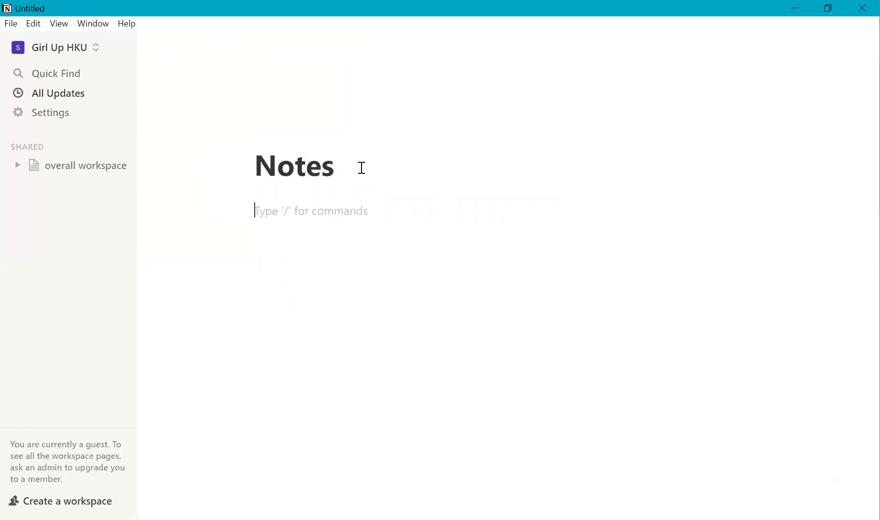
- Go back to New Page, open the Notes sub-page from its link, and return to New Page
click(313, 48)
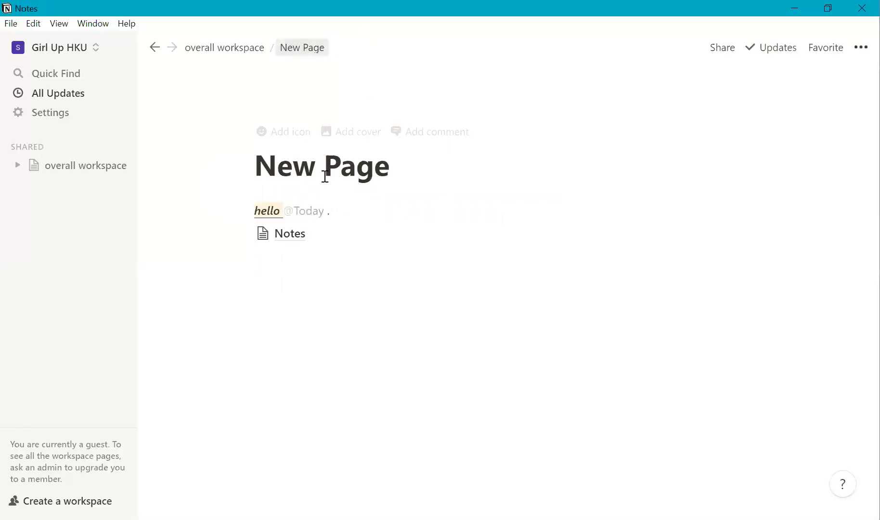
click(288, 235)
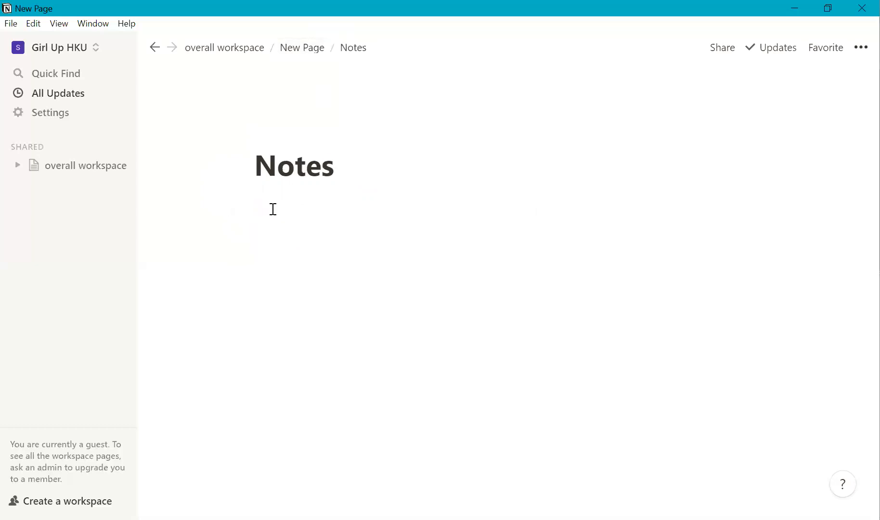
click(315, 47)
- Add a to-do item "call mom" below the Notes link, mark it done, and turn the following empty to-do into plain text
click(296, 254)
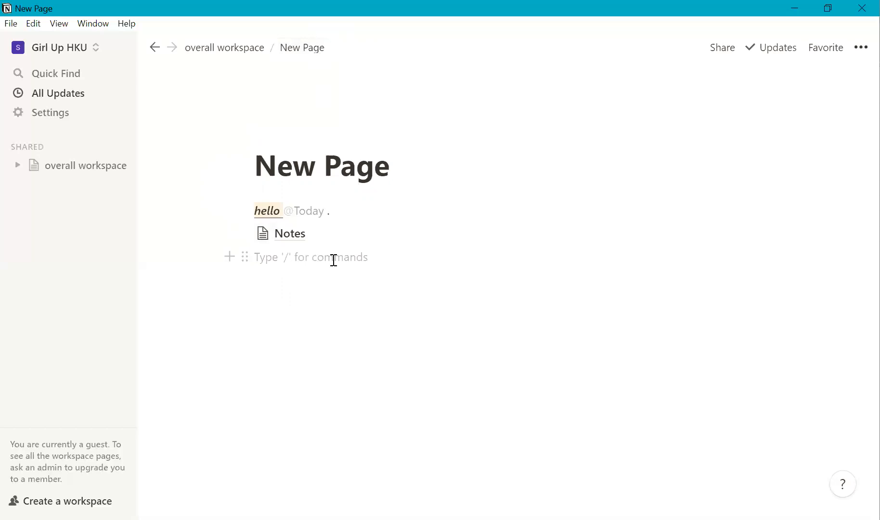
text(/)
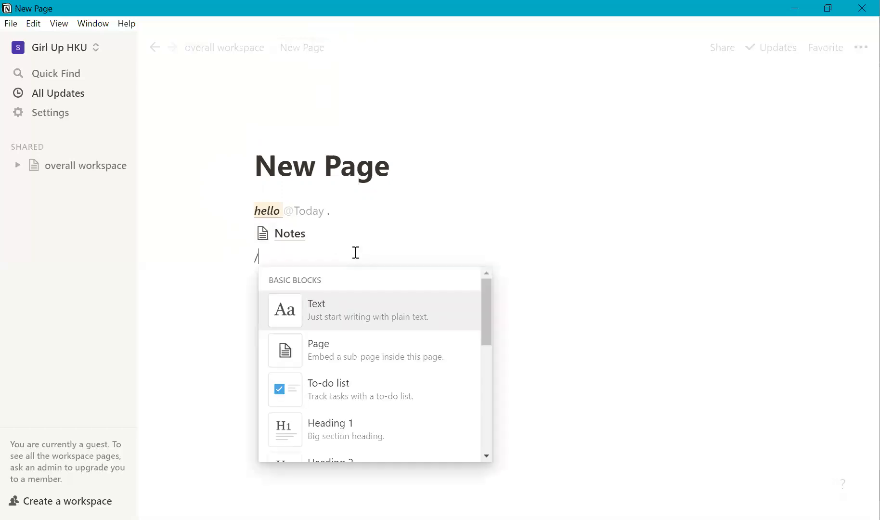
click(334, 394)
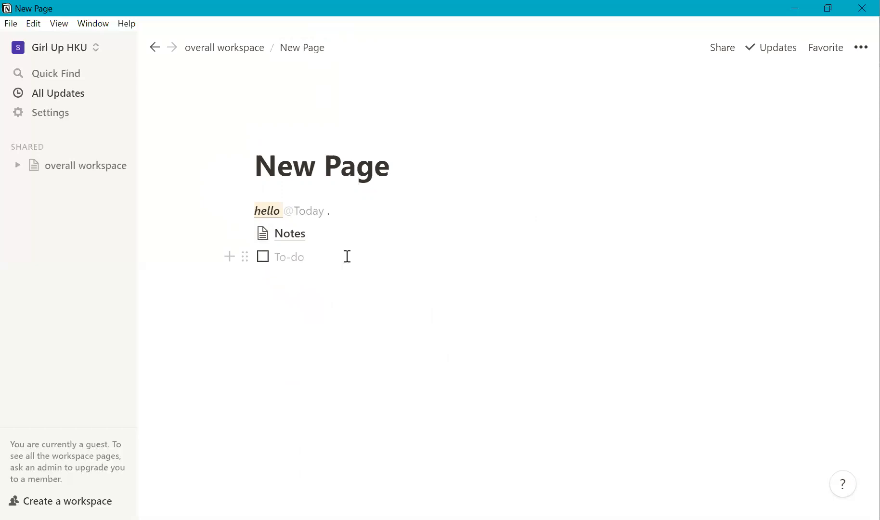
text(call mom)
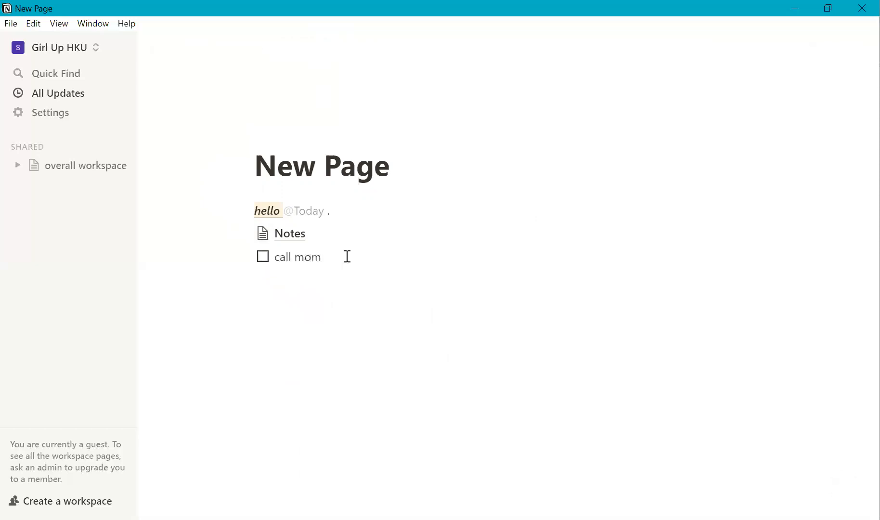
key(Return)
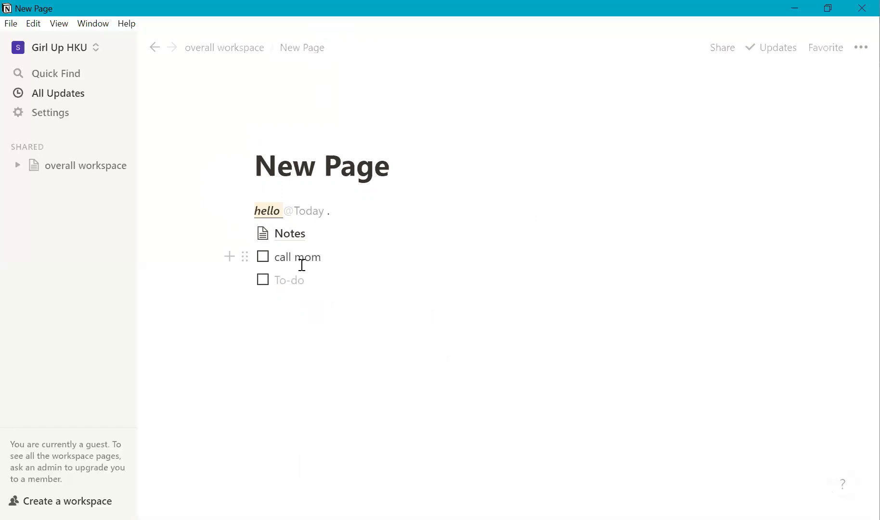
click(264, 258)
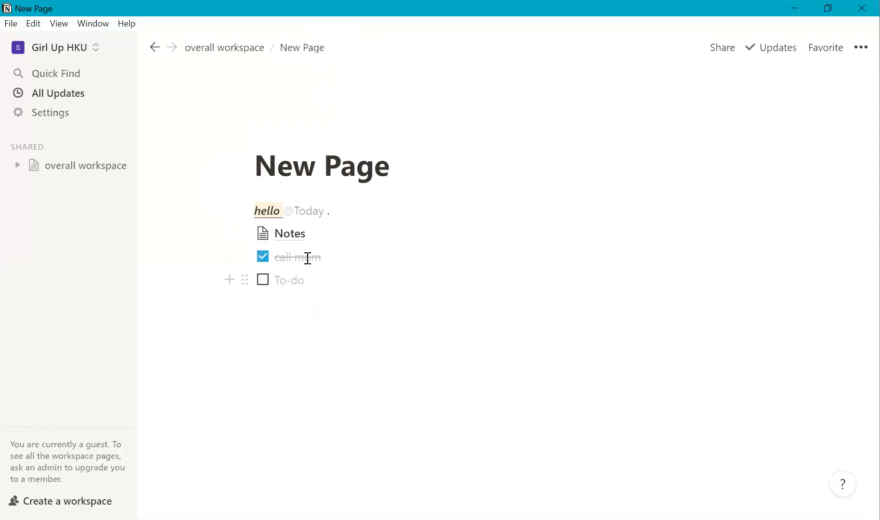
key(BackSpace)
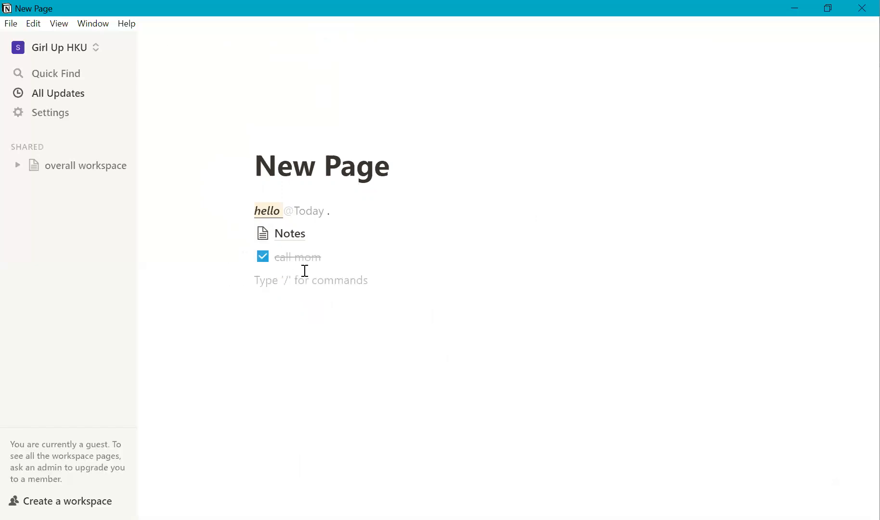
text(/)
scroll(356, 385, down, 3)
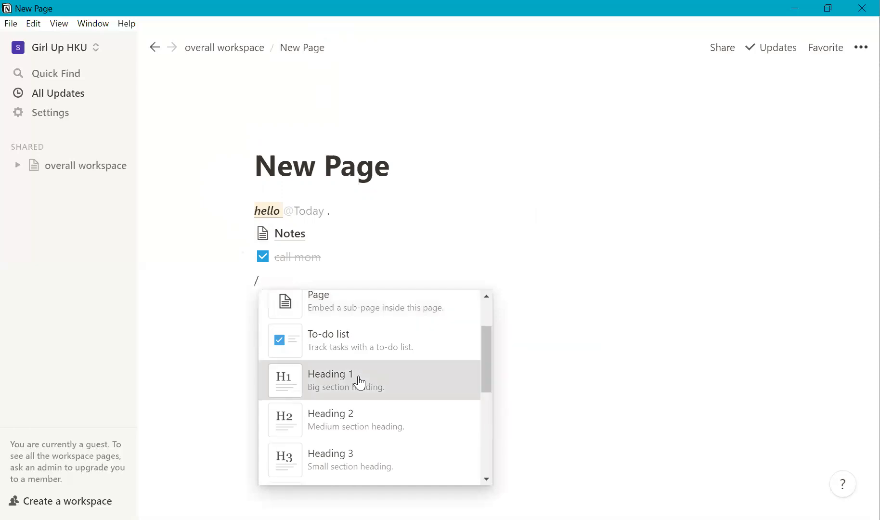
click(358, 387)
key(BackSpace)
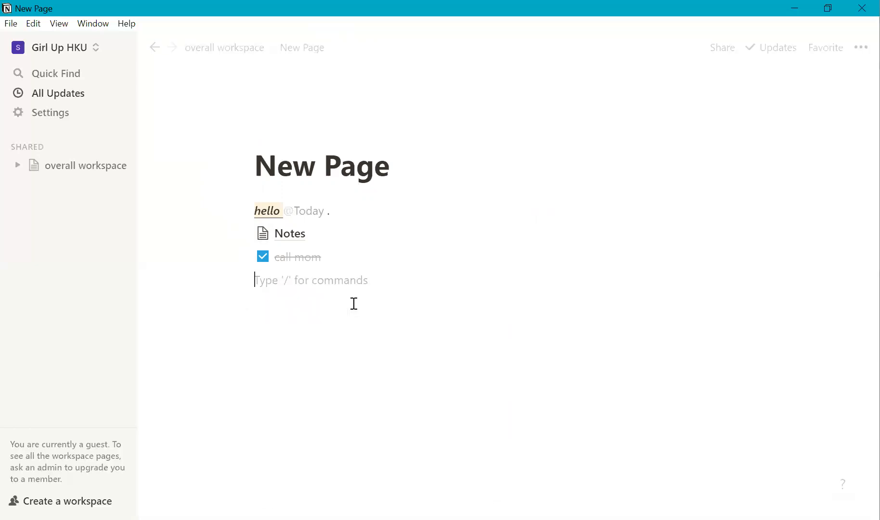
- Add a Heading 1 block reading "hello" below the "call mom" to-do
text(/h1)
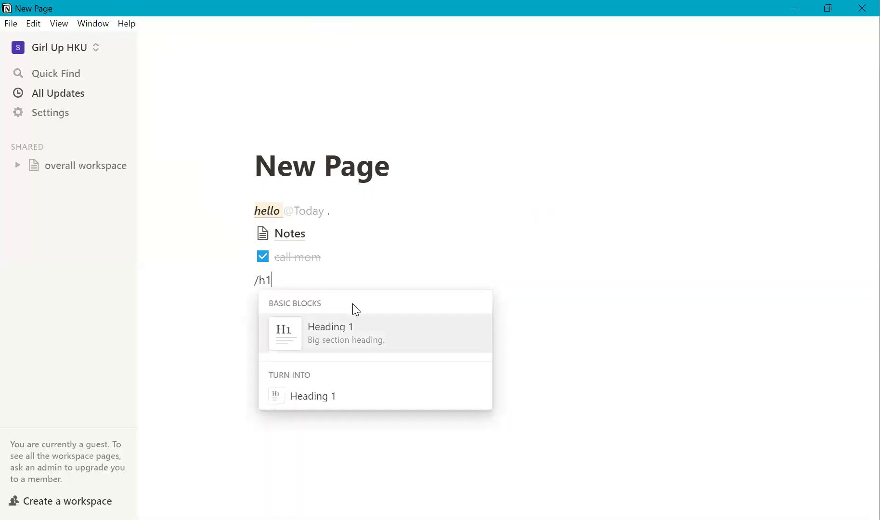
key(Return)
text(hello)
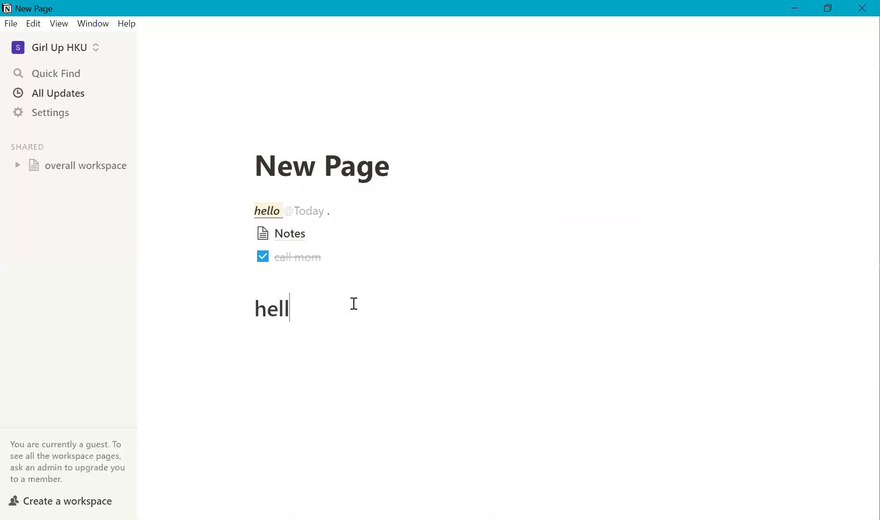
- Add a Heading 2 block reading "yo" below the large "hello" heading
key(Return)
text(/h2)
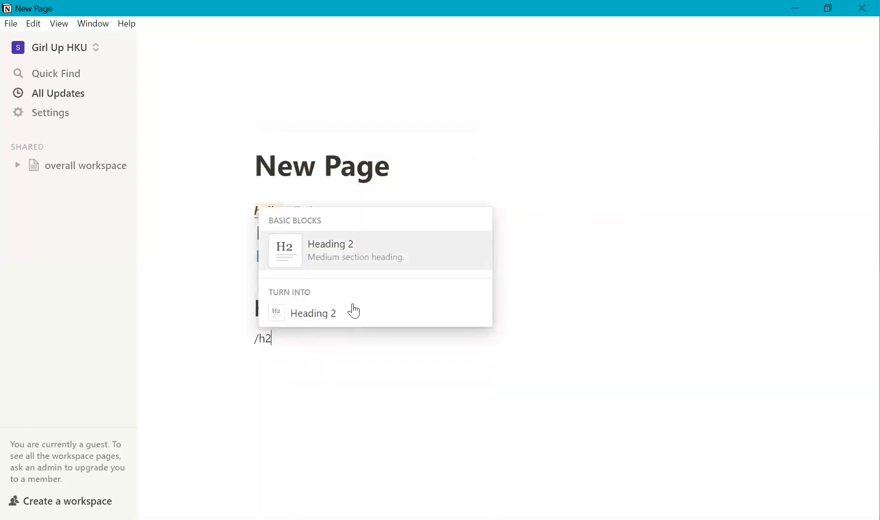
key(Return)
text(yo)
- Add a Heading 3 block reading "hellooo" below the "yo" heading
key(Return)
text(/h3)
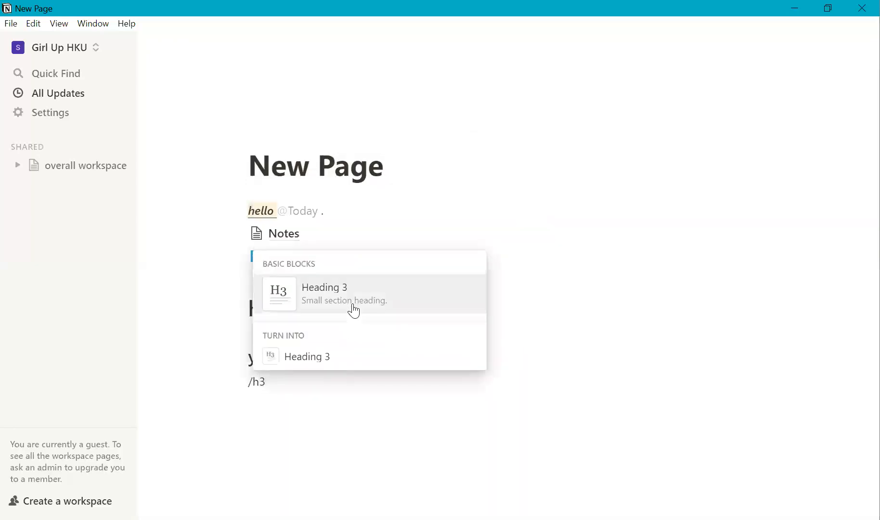
click(353, 309)
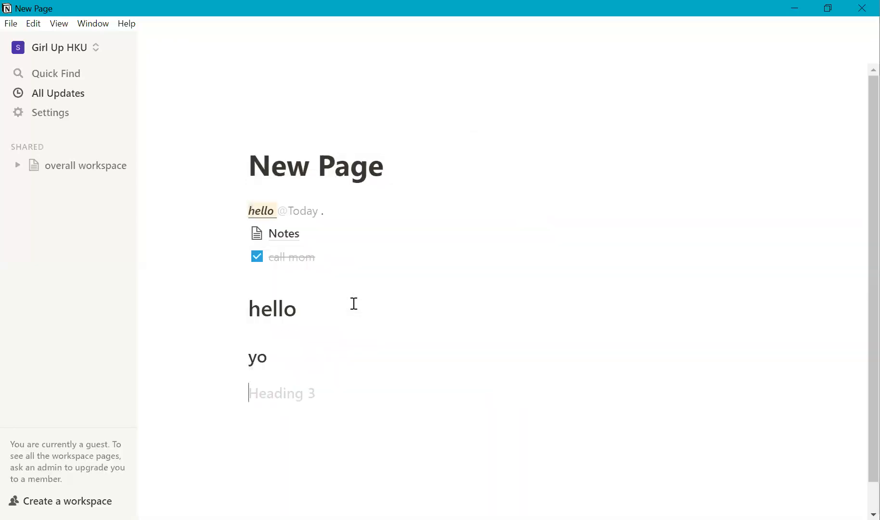
text(hellooo)
- Start a bulleted list below the "hellooo" heading with the item "notion"
key(Return)
text(/)
scroll(350, 311, down, 3)
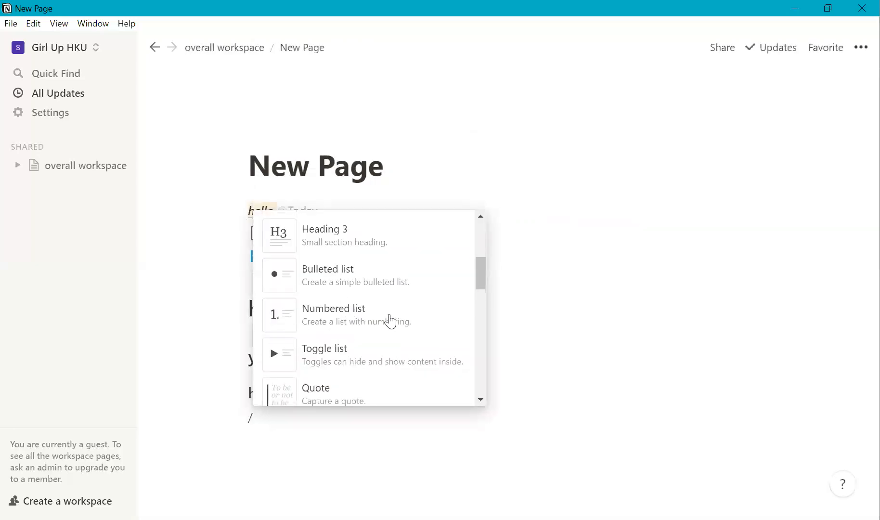
click(395, 284)
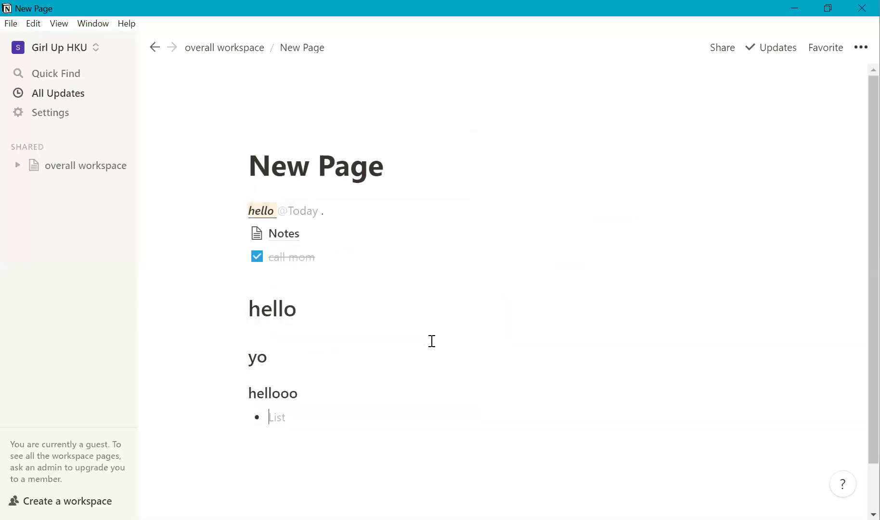
text(notion)
- Add a numbered list with the item "rewfref" below the bulleted list
key(Return)
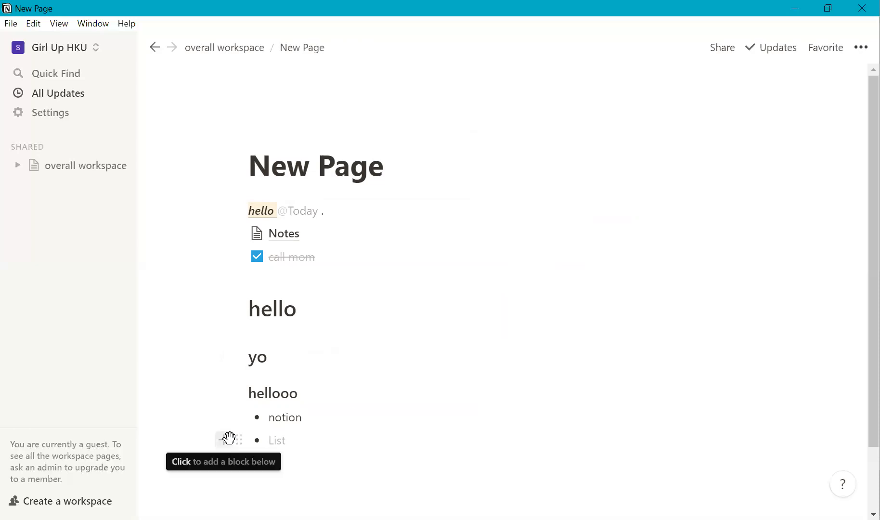
text(/)
scroll(386, 371, down, 3)
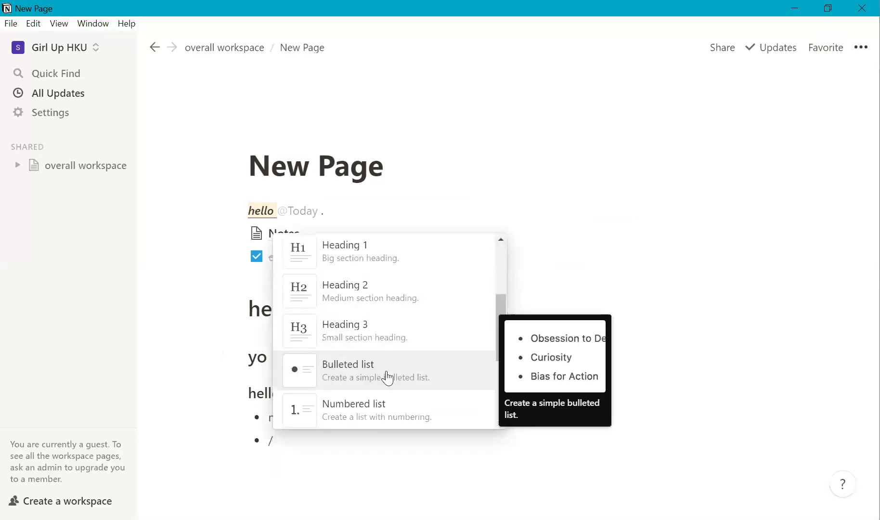
click(379, 403)
text(rewfref)
key(Return)
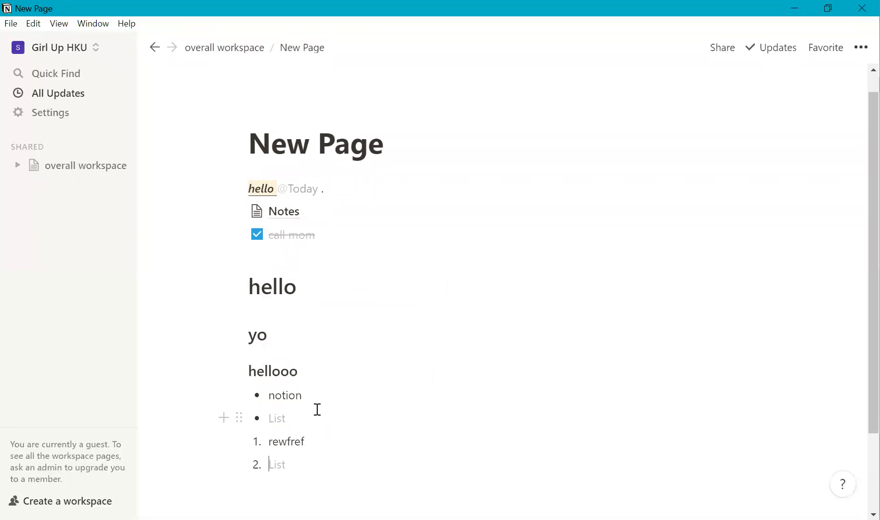
- Try adding a quote block below the numbered list, and revert it to plain text
text(/)
scroll(373, 391, down, 6)
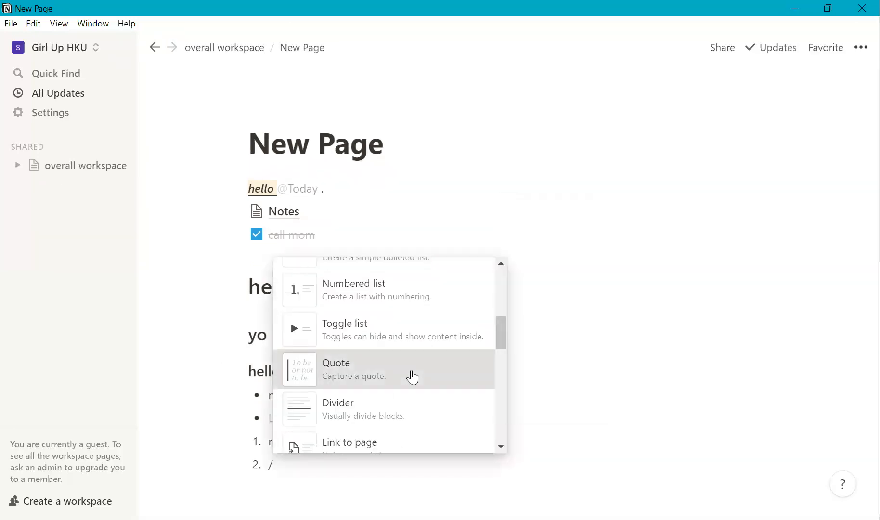
click(412, 377)
key(BackSpace)
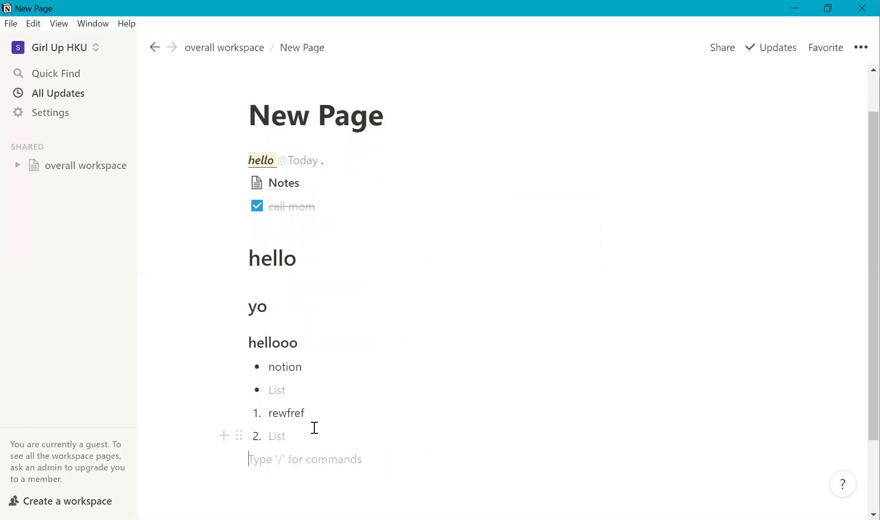
- Delete the lists and headings below the "call mom" to-do, leaving only an empty Heading 1 block
key(BackSpace)
key(BackSpace)
key(BackSpace)
key(BackSpace)
key(BackSpace)
key(BackSpace)
key(BackSpace)
key(BackSpace)
key(BackSpace)
key(BackSpace)
key(BackSpace)
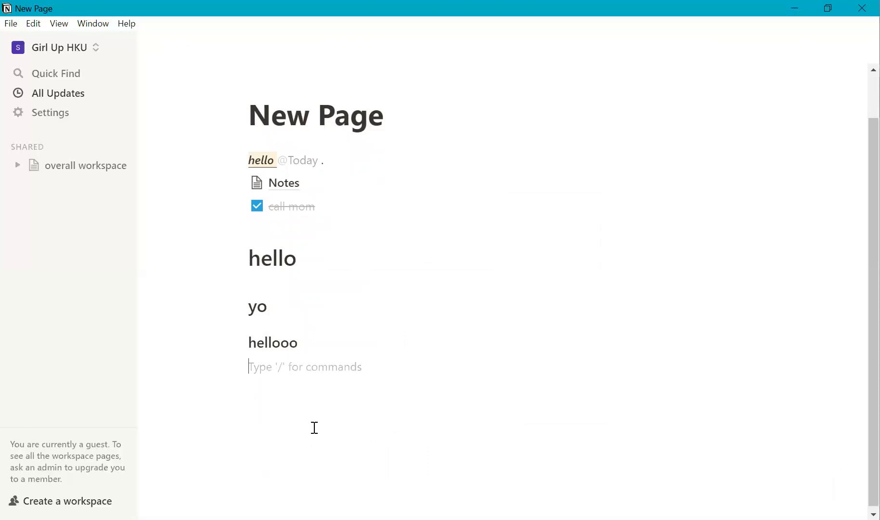
key(BackSpace)
key(BackSpace)
key(BackSpace)
key(BackSpace)
key(BackSpace)
key(BackSpace)
key(BackSpace)
key(BackSpace)
key(BackSpace)
key(BackSpace)
key(BackSpace)
key(BackSpace)
key(BackSpace)
key(BackSpace)
key(BackSpace)
key(BackSpace)
key(BackSpace)
key(BackSpace)
key(BackSpace)
key(BackSpace)
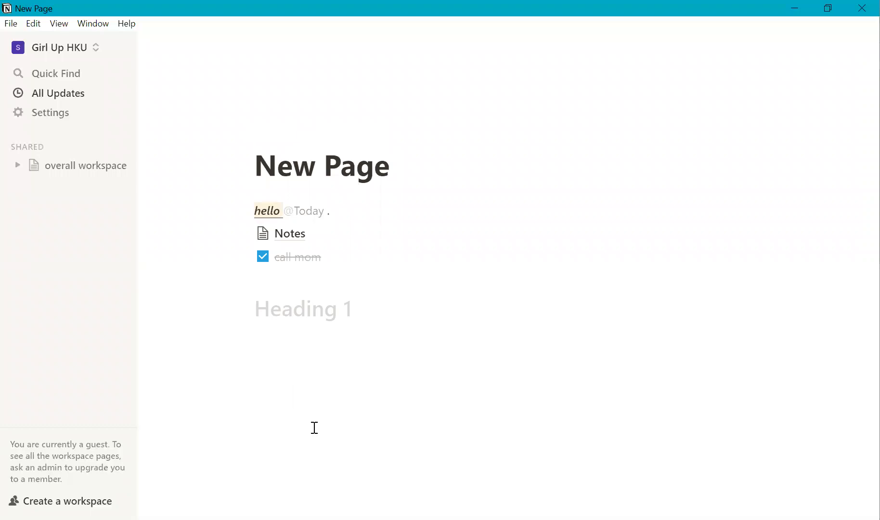
- Add a toggle list item "biology" below the empty Heading 1 block
text(/)
scroll(403, 232, down, 3)
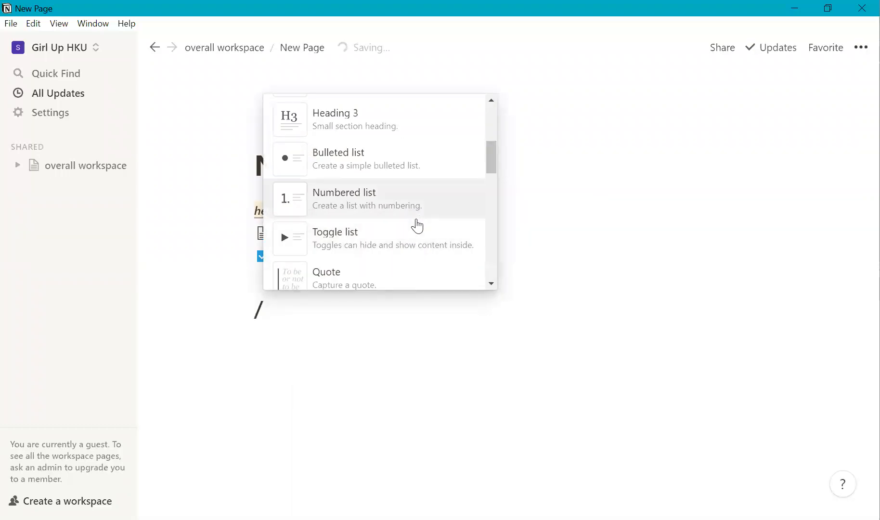
click(406, 246)
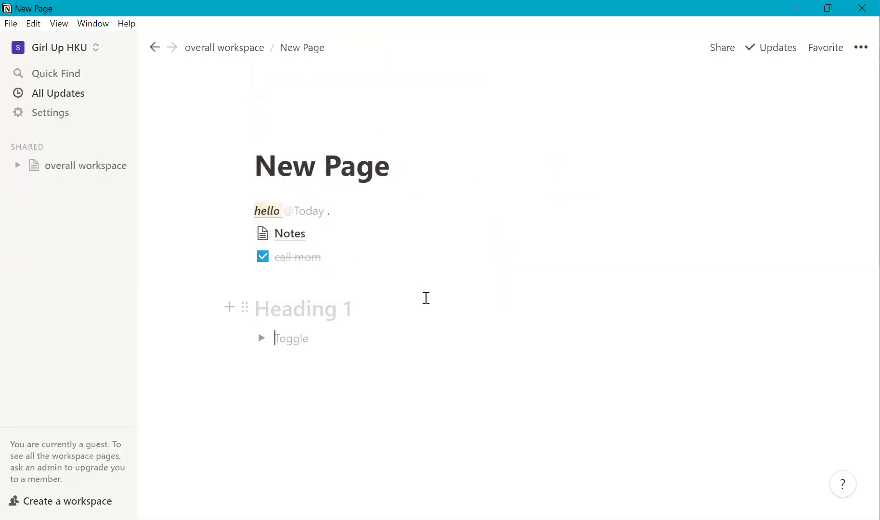
text(biology)
- Nest the toggle items "study" and "make notes" inside the "biology" toggle
key(Return)
key(Tab)
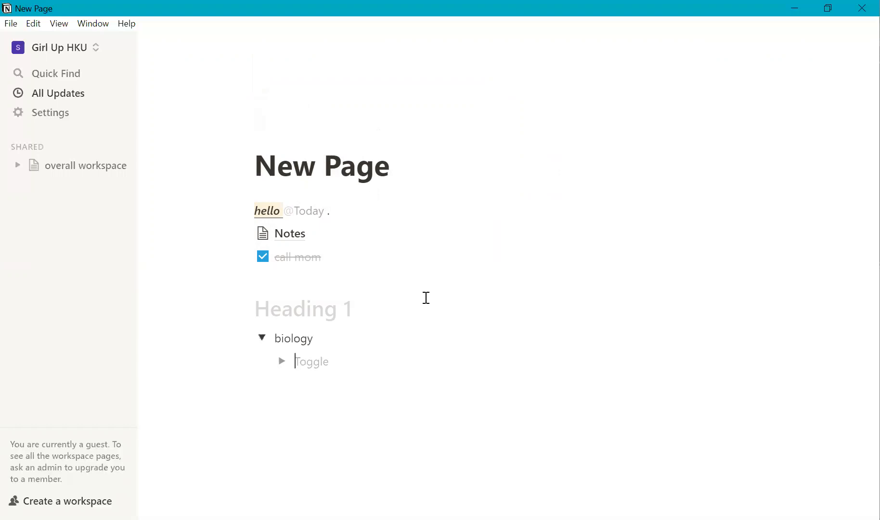
text(study)
key(Return)
text(make notes)
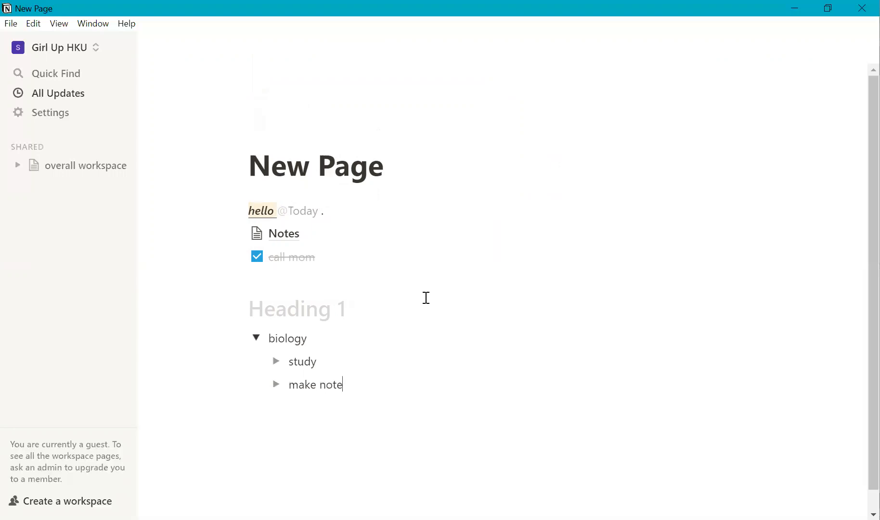
key(Return)
- Collapse and re-expand the "biology" toggle, leaving it collapsed at the end
click(257, 339)
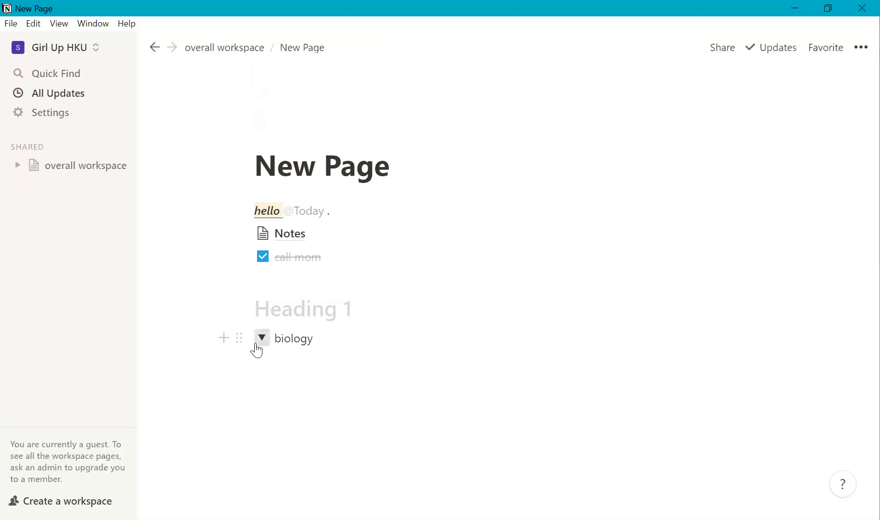
click(261, 339)
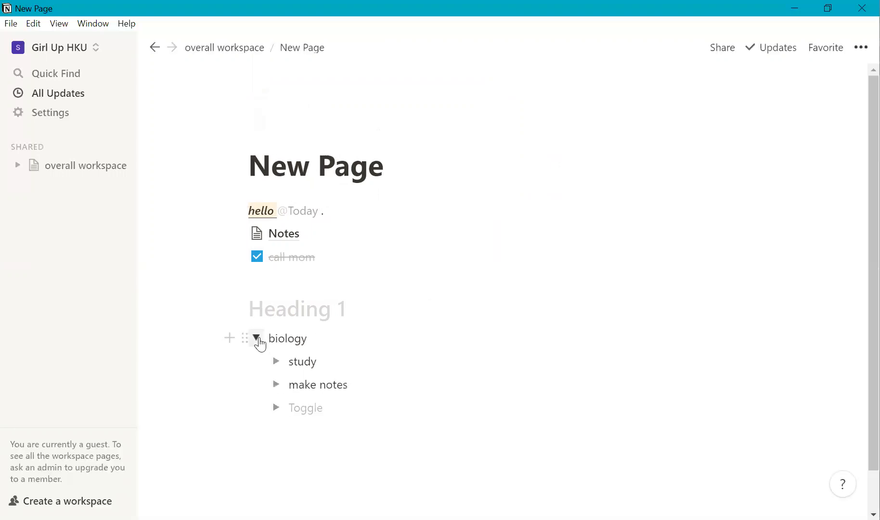
click(257, 339)
- Insert a divider below the "biology" toggle
click(311, 361)
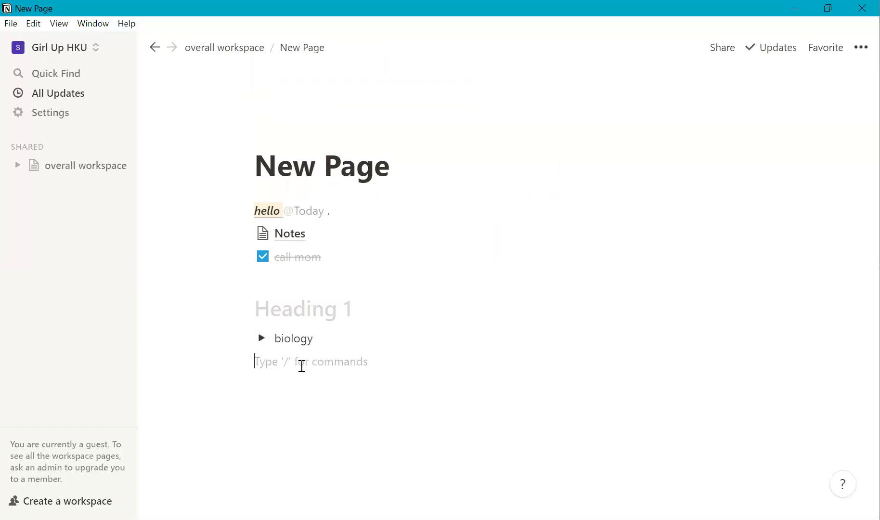
text(/)
scroll(366, 269, down, 5)
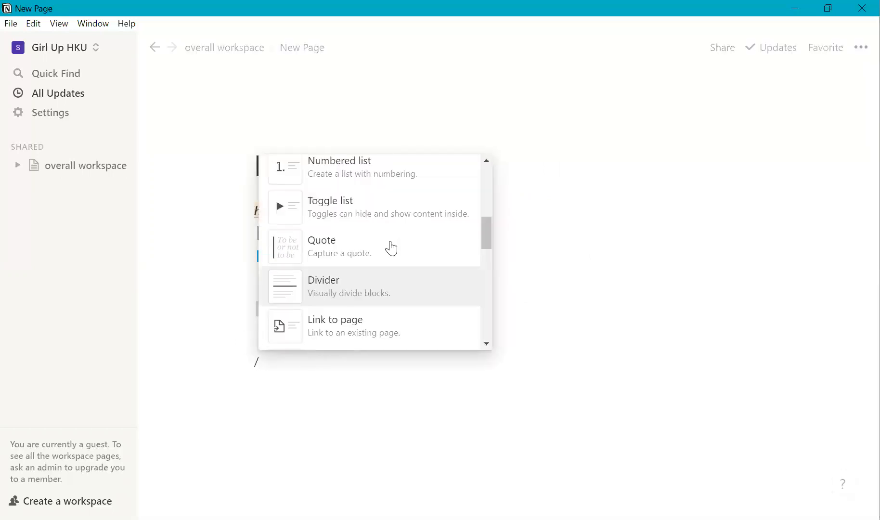
click(396, 287)
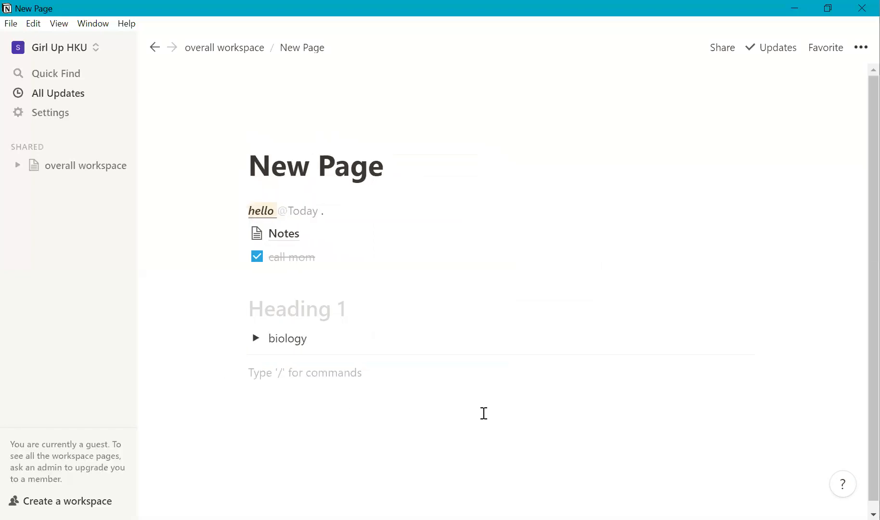
- Add a callout block below the divider with the text "notion is fun"
text(/)
scroll(446, 276, down, 5)
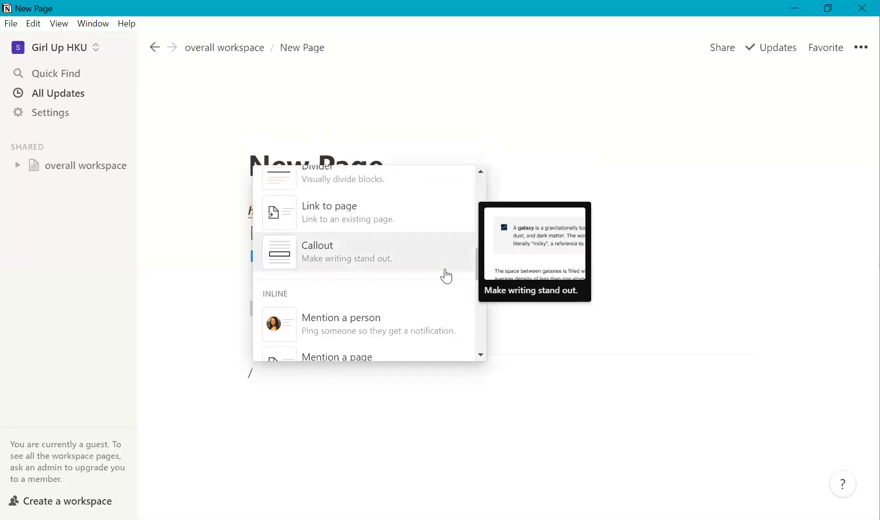
scroll(446, 276, up, 2)
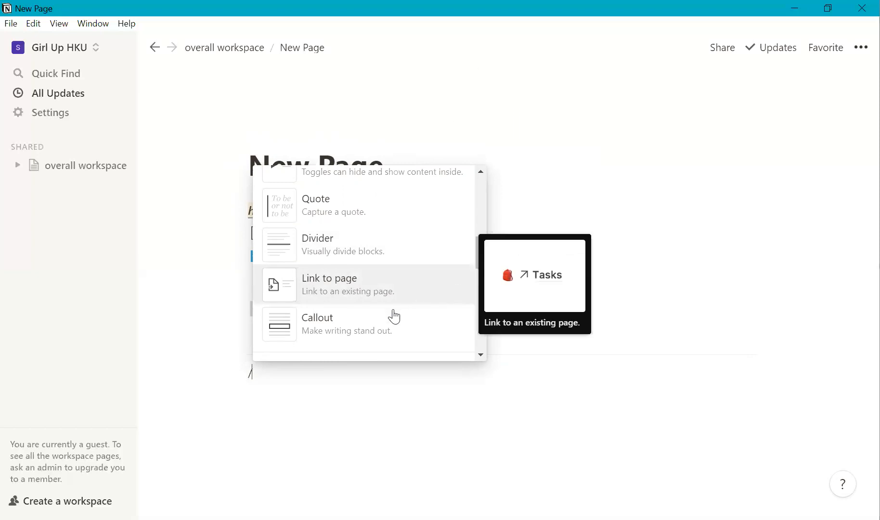
scroll(400, 313, down, 2)
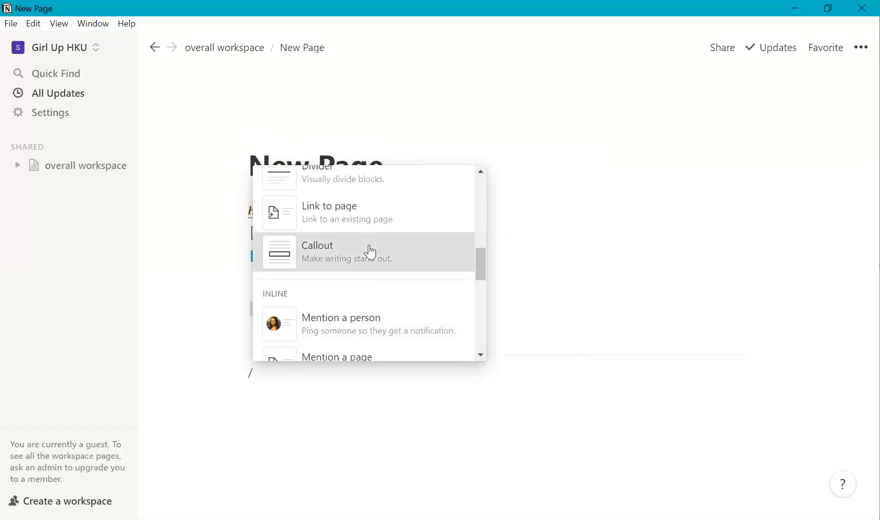
click(383, 250)
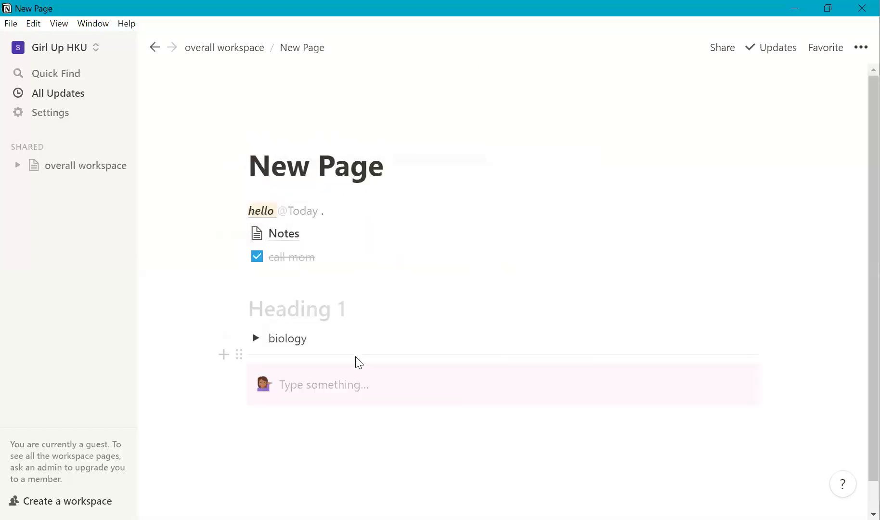
text(notion is fun)
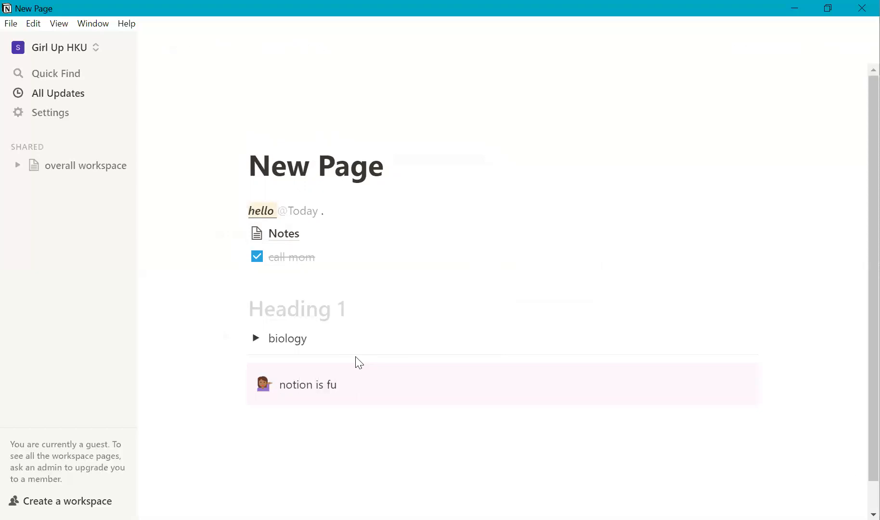
- Change the callout's icon to the warning sign and give the callout a blue background
click(265, 384)
click(271, 293)
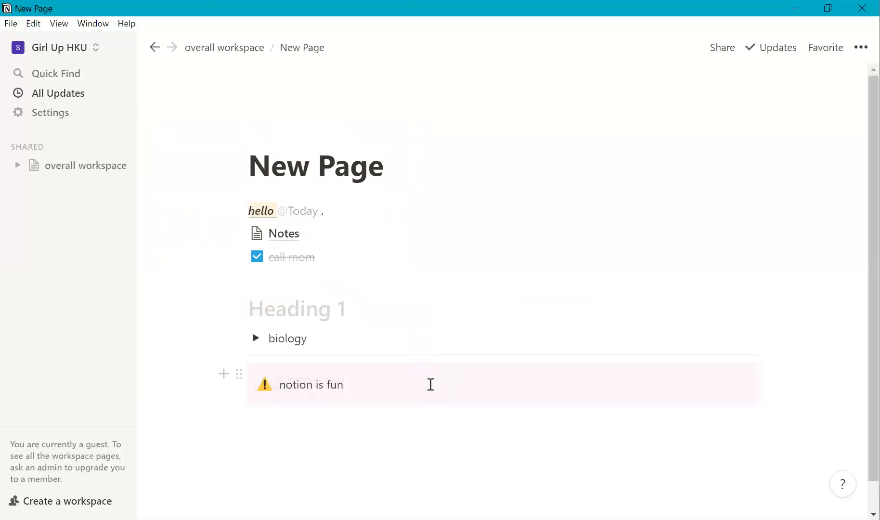
click(238, 374)
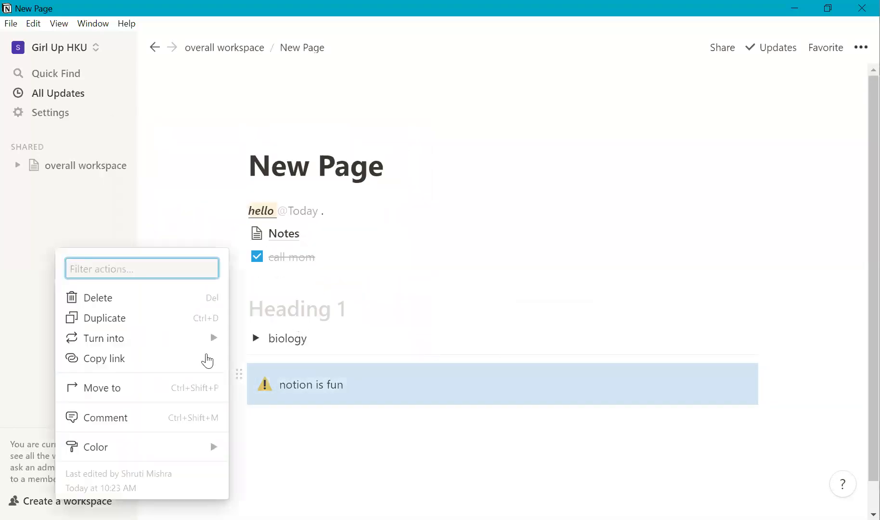
mouse_move(187, 453)
scroll(289, 453, down, 3)
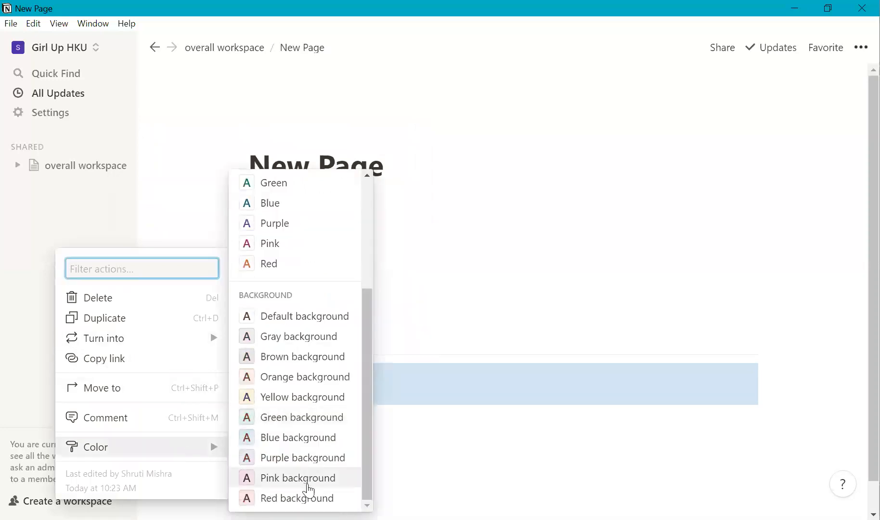
click(340, 446)
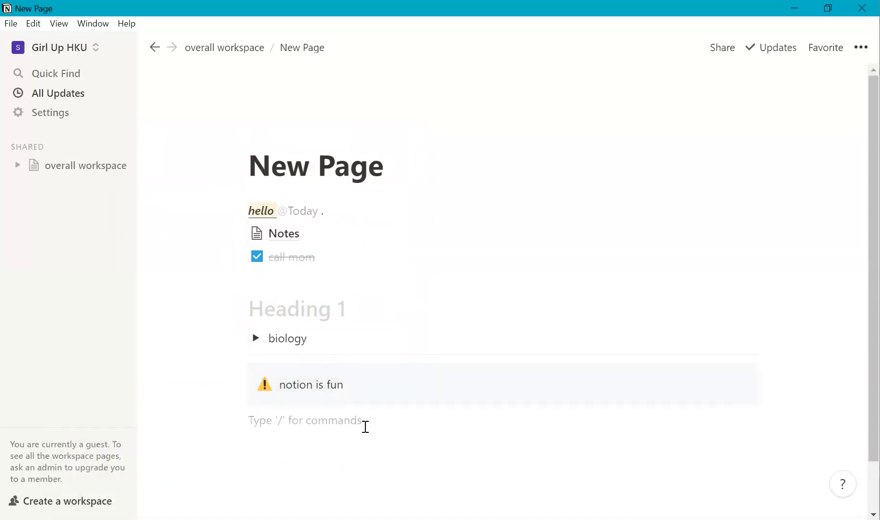
- Look through the inline and full-page database block types, and insert a full-page table below the callout
text(/)
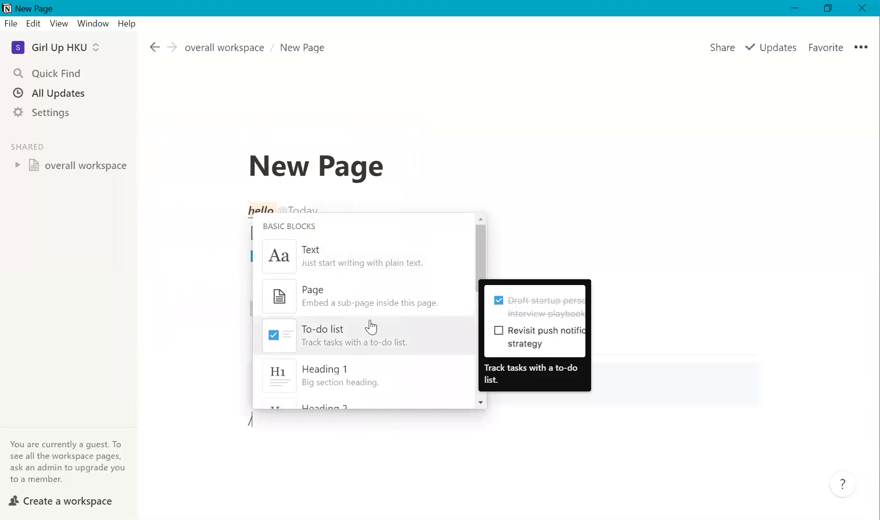
scroll(370, 332, down, 4)
scroll(371, 327, down, 3)
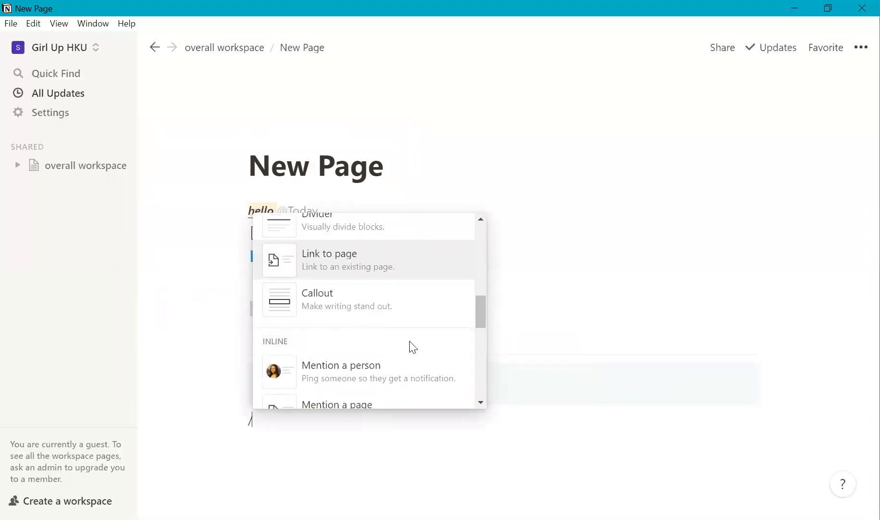
scroll(413, 347, down, 3)
scroll(413, 347, down, 3)
scroll(409, 343, down, 3)
scroll(436, 332, down, 2)
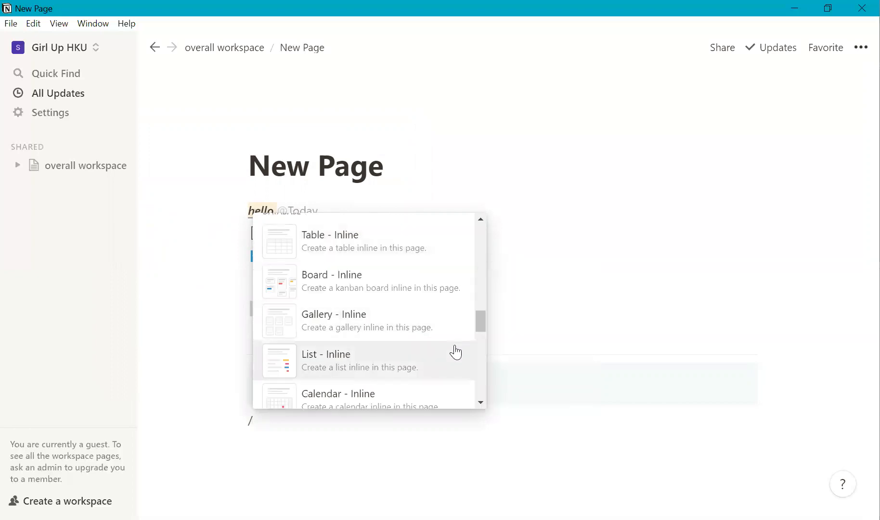
mouse_move(478, 324)
mouse_down()
mouse_move(482, 363)
mouse_move(492, 306)
mouse_move(489, 320)
mouse_up()
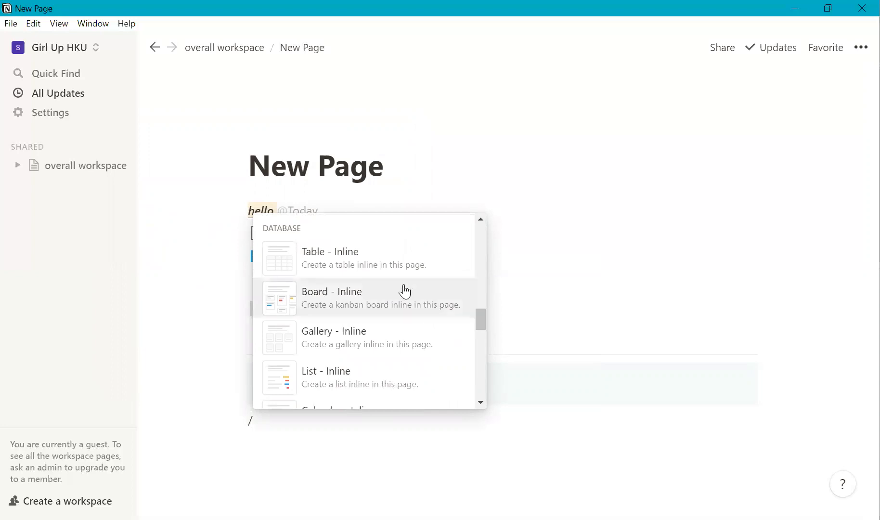
mouse_move(404, 286)
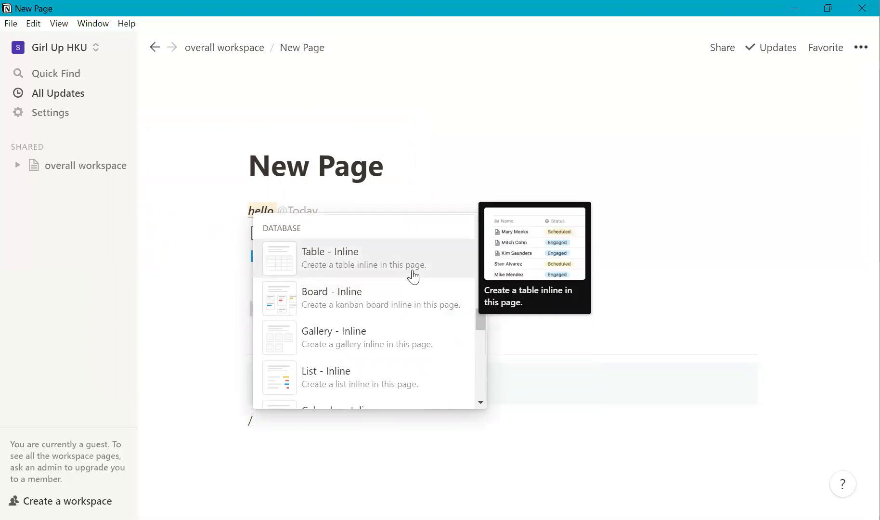
scroll(416, 337, down, 3)
scroll(414, 336, down, 4)
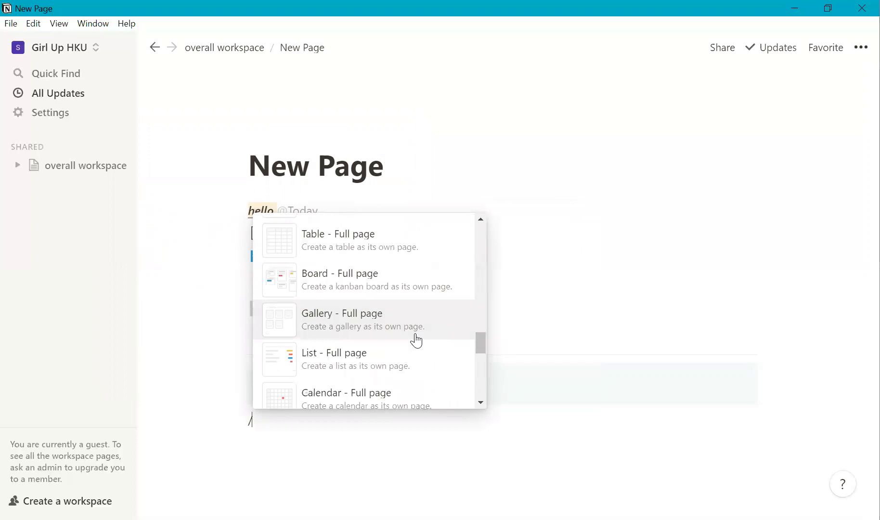
scroll(408, 323, up, 6)
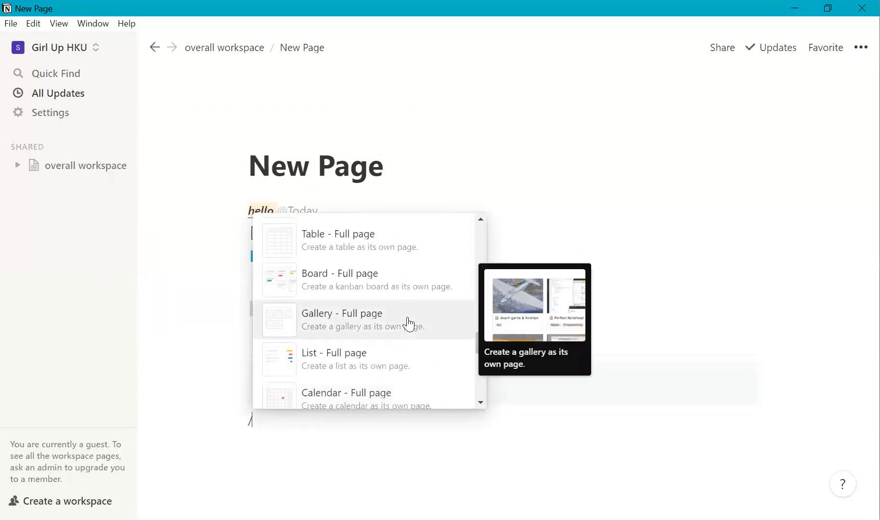
click(394, 307)
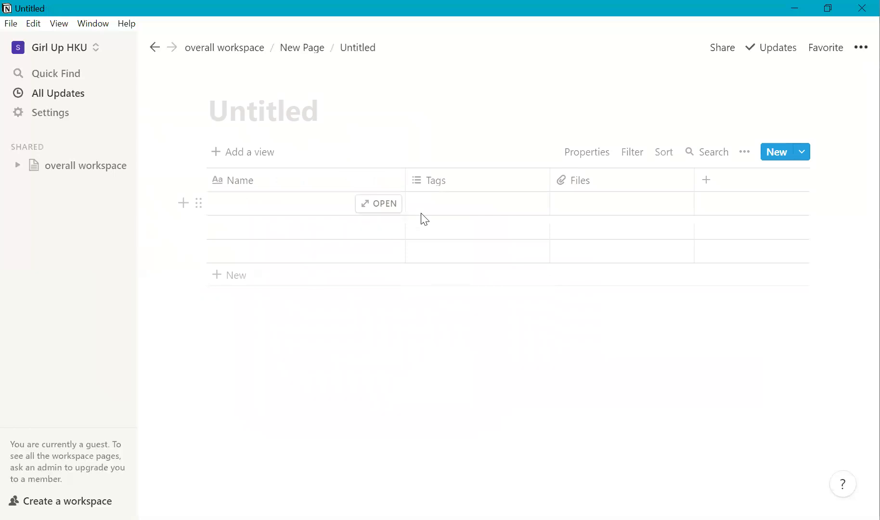
- Title the new full-page table "database"
text(databs)
key(BackSpace)
text(ase)
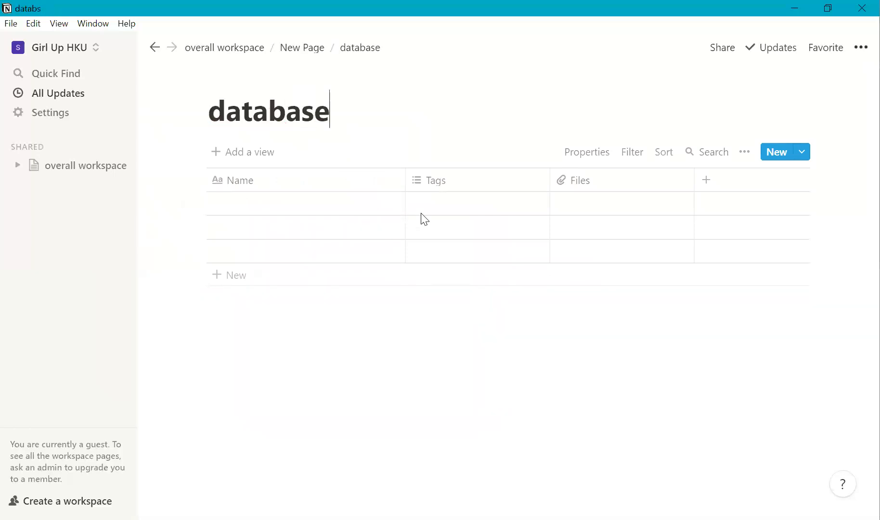
- Enter "bake sale" as the first entry of the table and rename the Name column "Name of Event"
click(331, 202)
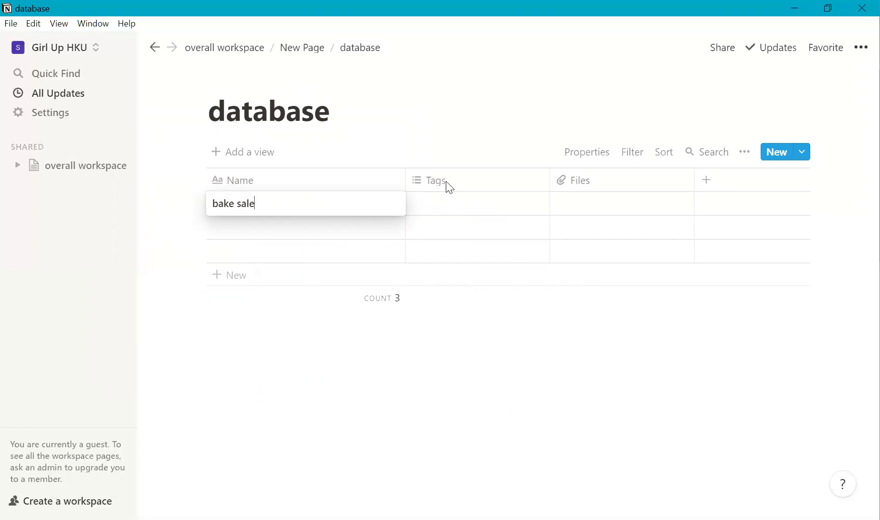
key(Escape)
click(371, 185)
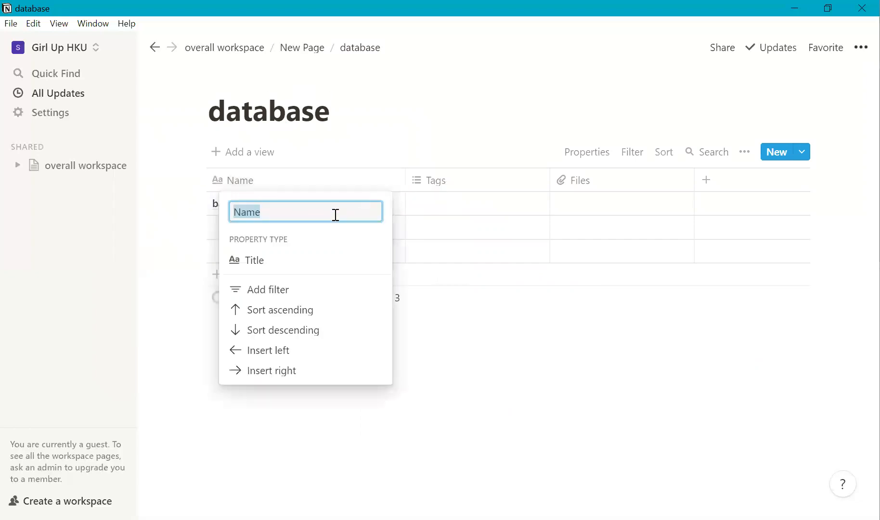
text(N)
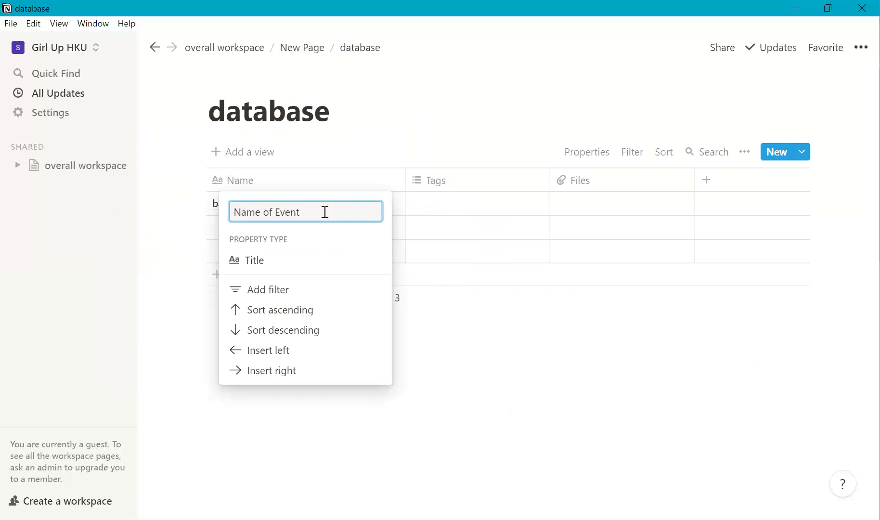
key(ctrl+a)
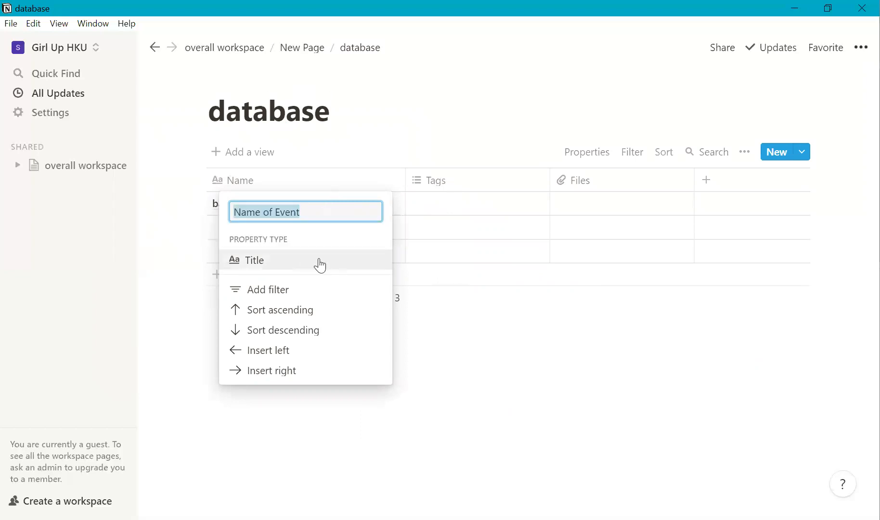
key(Return)
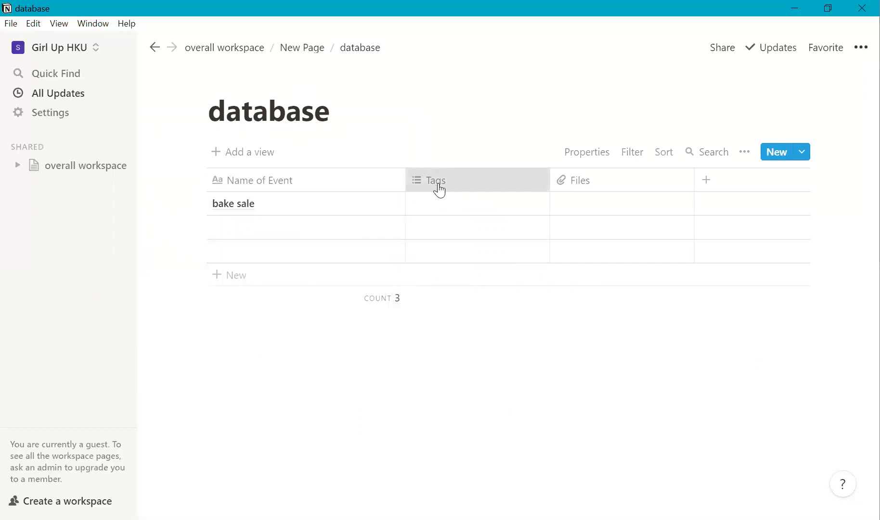
- Rename the Tags column "Person in Charge" and change its property type to Person
click(438, 187)
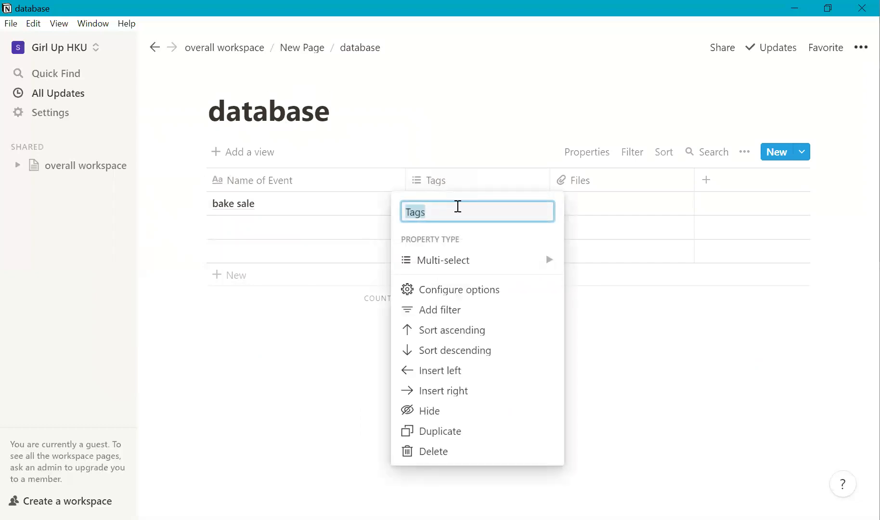
text(A)
key(BackSpace)
text(A)
key(BackSpace)
text(Person in Charge)
mouse_move(484, 259)
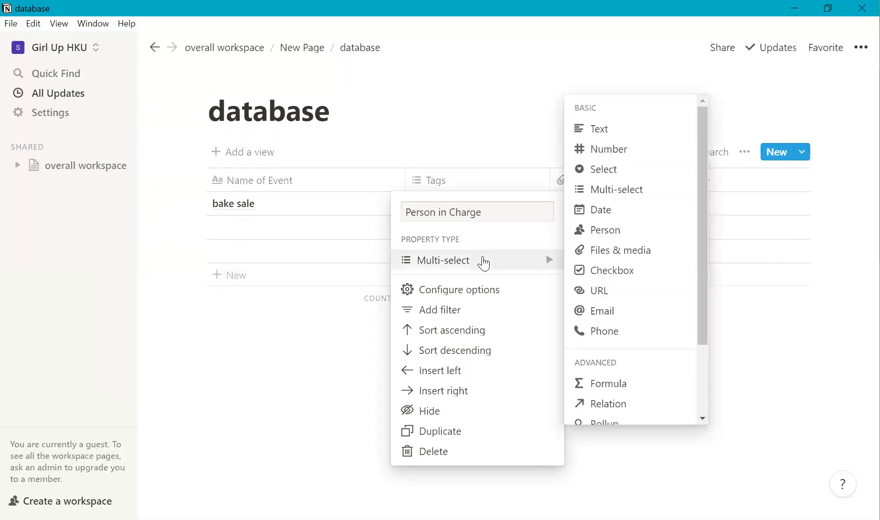
click(624, 231)
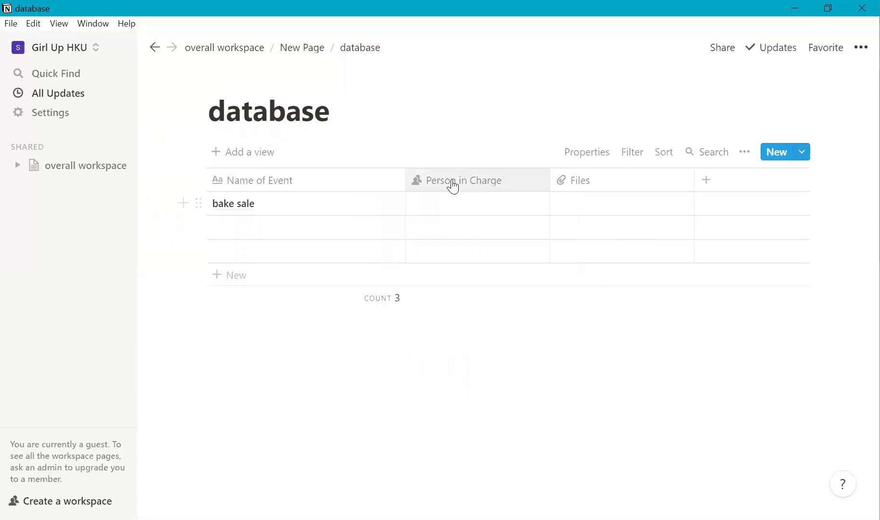
- Narrow the Name of Event column to fit its heading and assign the first listed person to the bake sale entry
drag(406, 179, 308, 181)
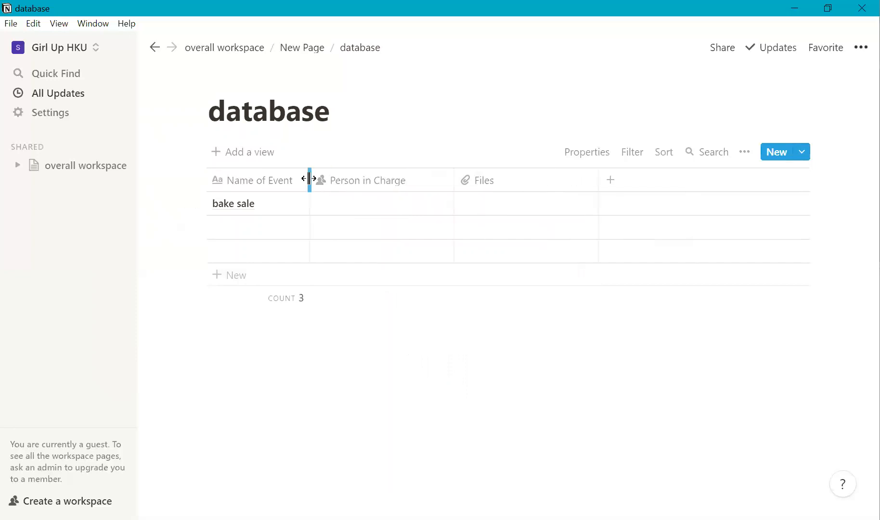
click(346, 205)
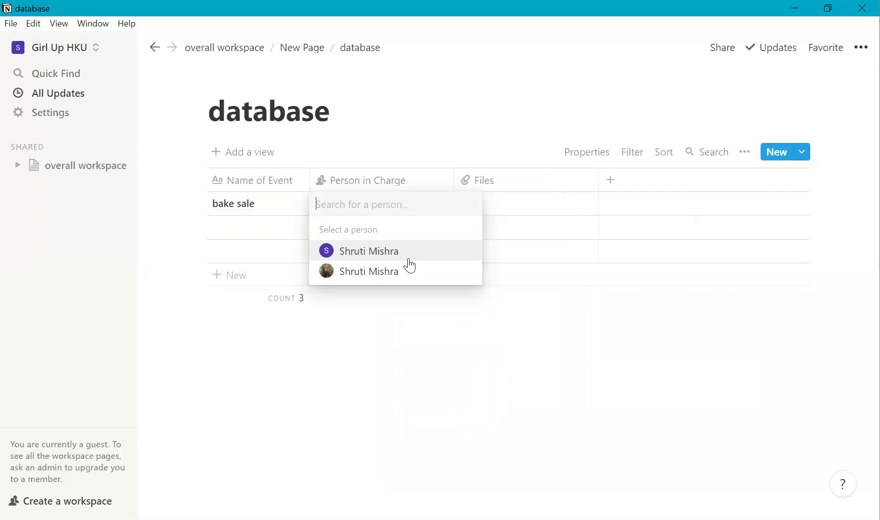
click(409, 259)
key(Escape)
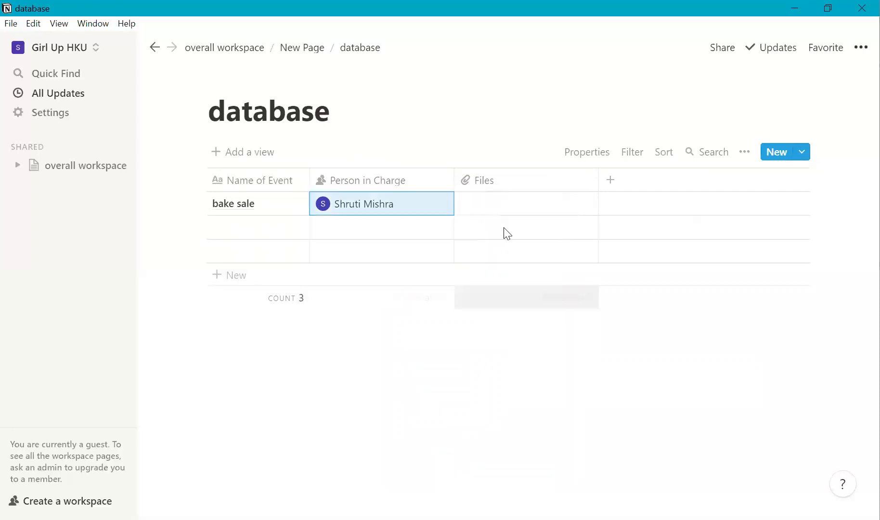
- Rename the Files column "Date" and change its property type to Date
click(513, 185)
mouse_move(559, 260)
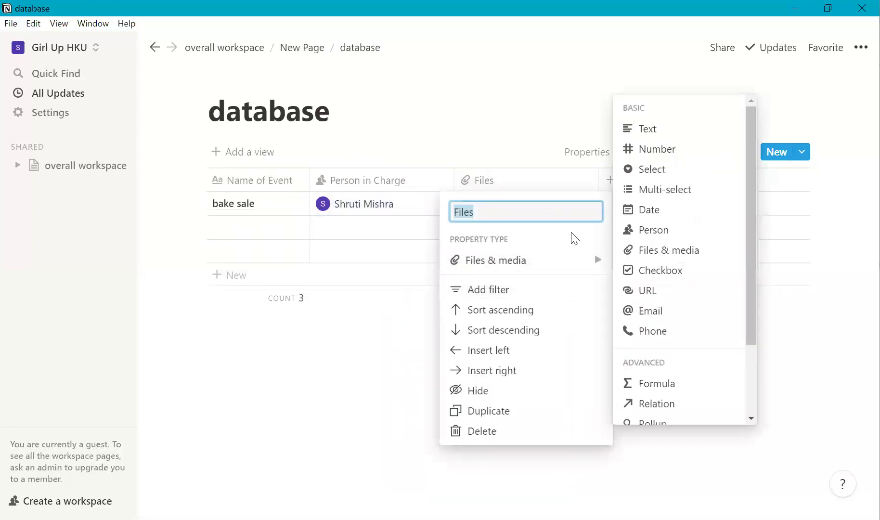
text(Date)
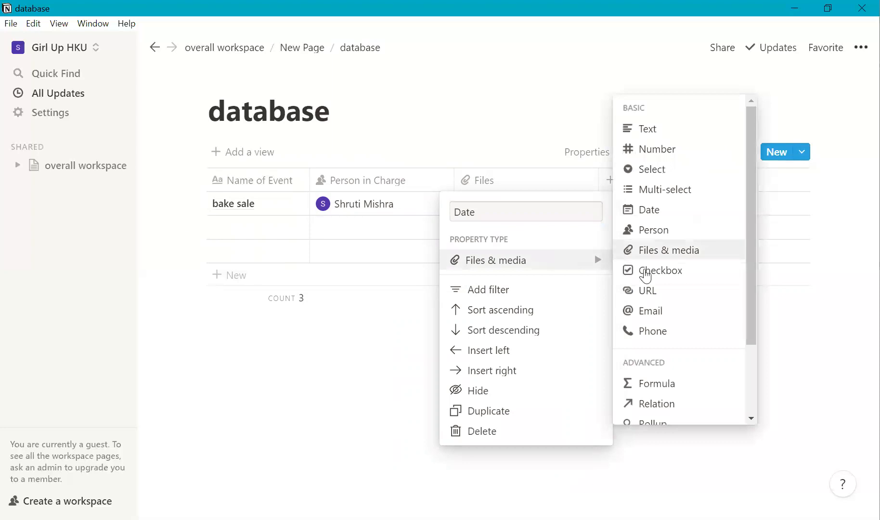
click(673, 210)
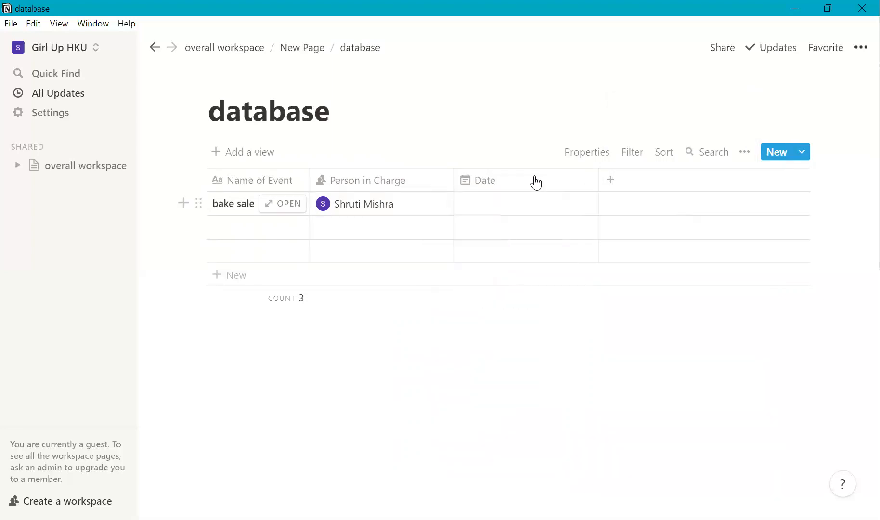
- Set the bake sale's date to Aug 28, 2020 with a reminder 2 days before
click(511, 207)
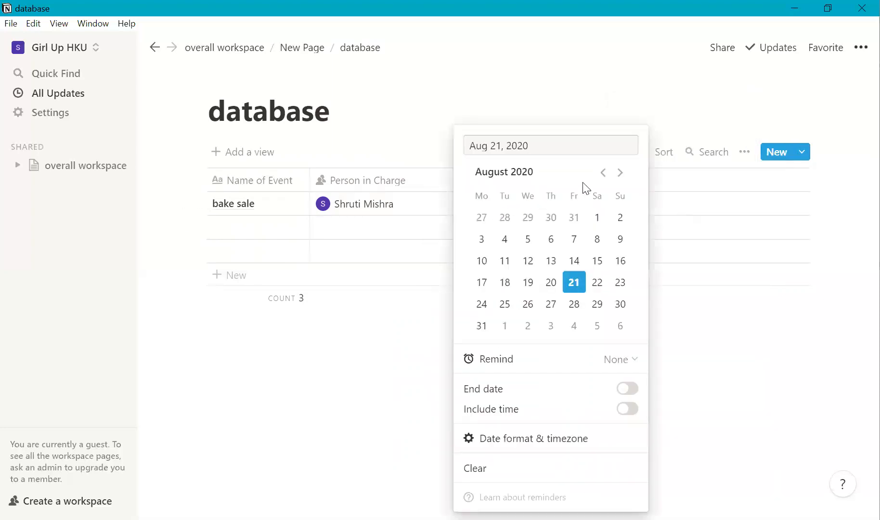
click(573, 306)
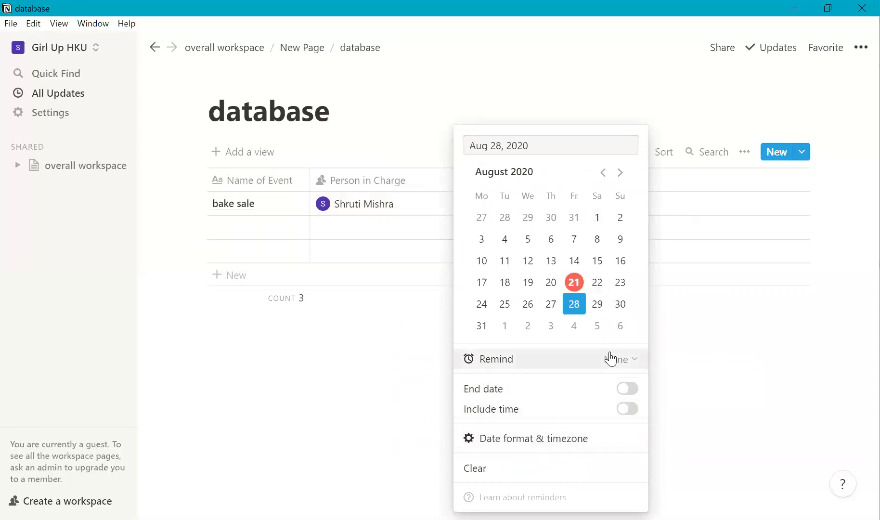
click(622, 362)
click(694, 362)
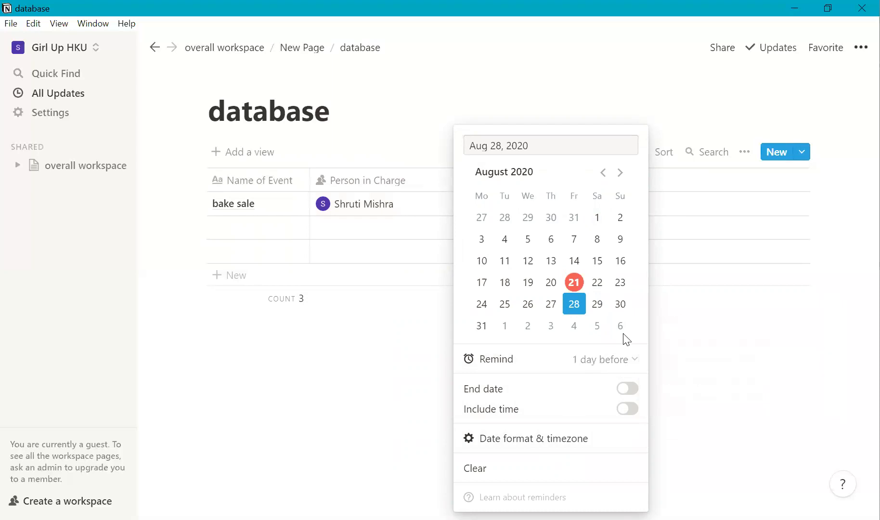
click(627, 362)
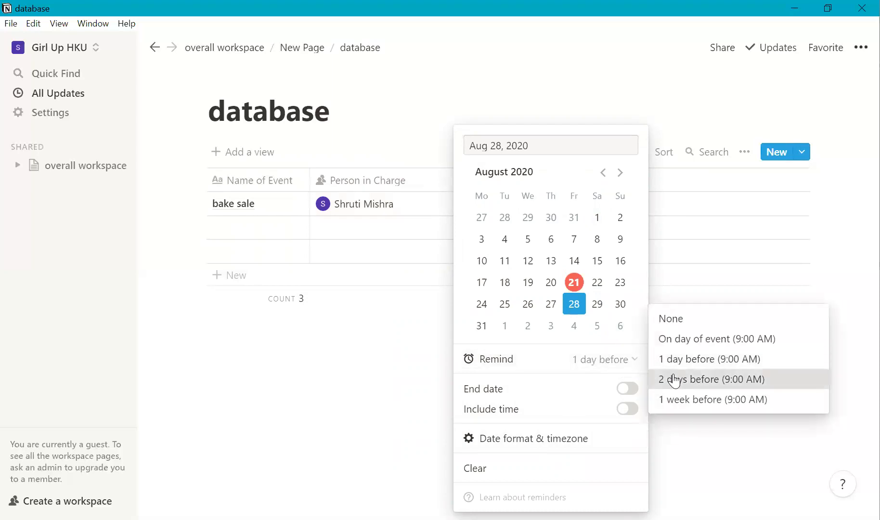
click(674, 380)
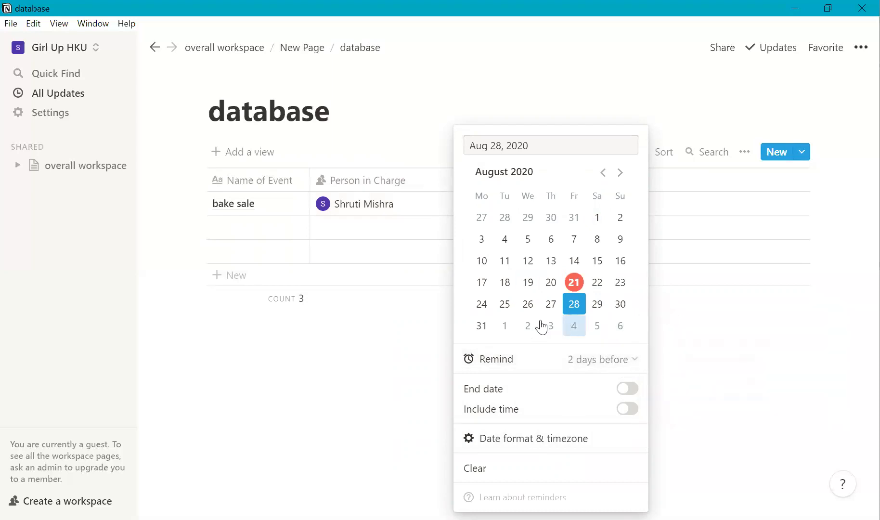
click(689, 377)
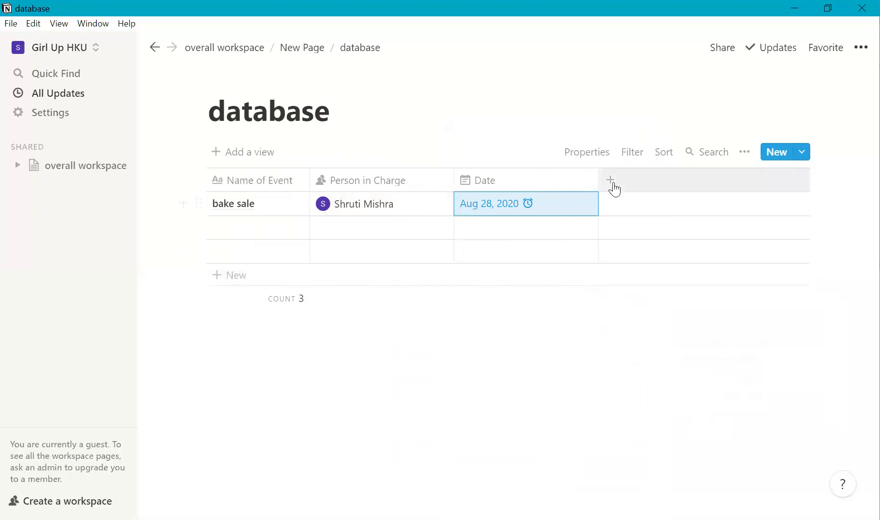
- Add a new column named "Budget" after the Date column with the Number property type
click(610, 180)
text(Budget)
click(664, 263)
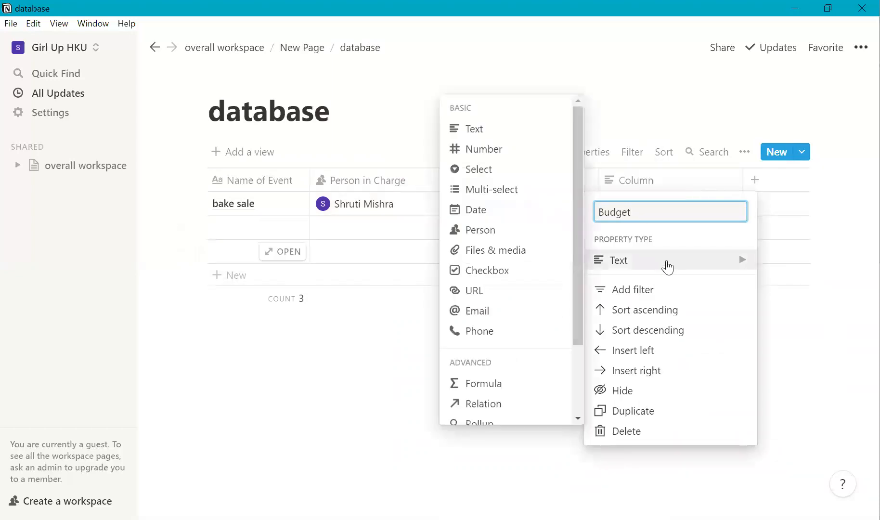
click(596, 266)
click(497, 158)
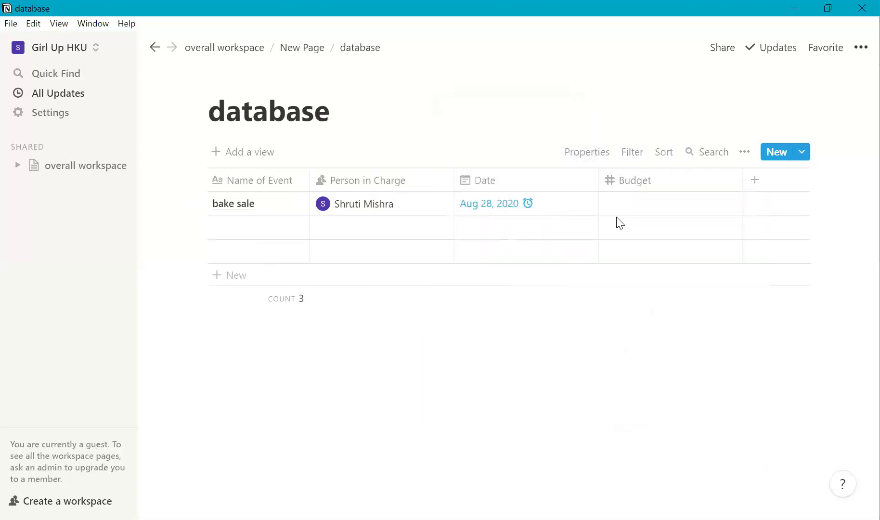
- Format the Budget column's numbers as Dollar and enter a budget of 300 for the bake sale
click(641, 203)
key(Escape)
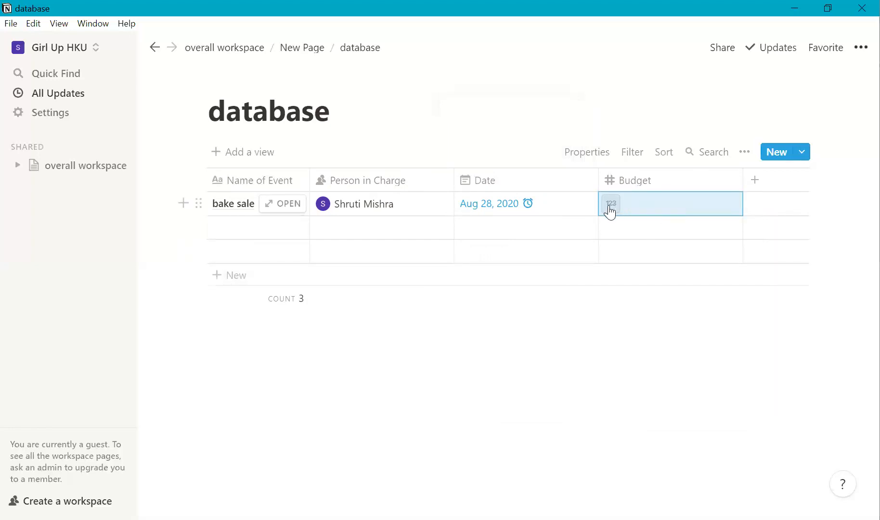
click(611, 204)
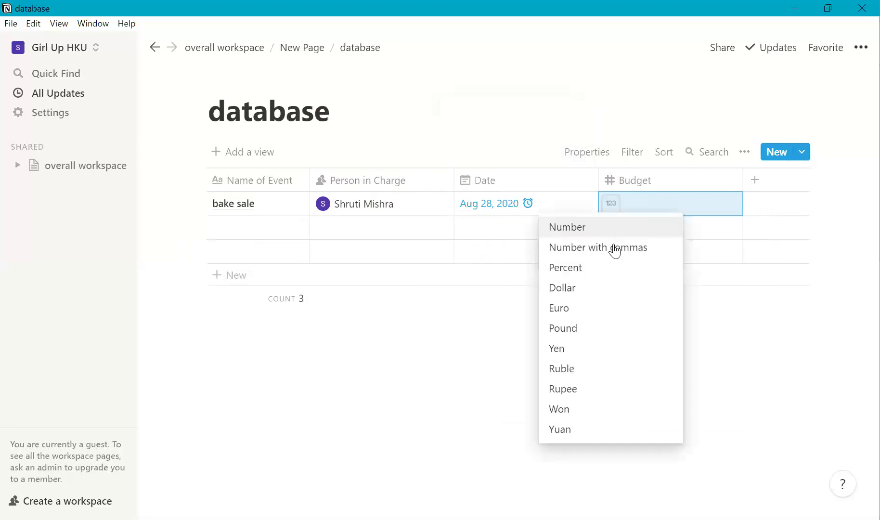
click(582, 291)
click(666, 203)
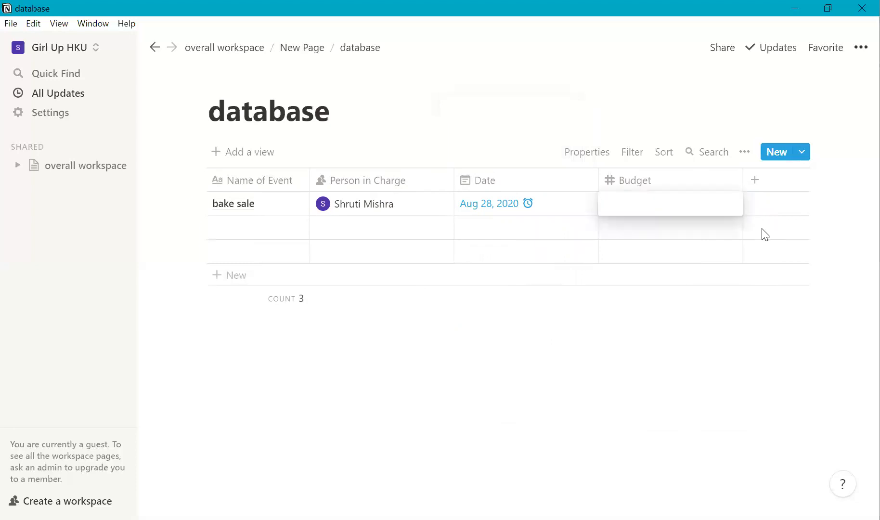
key(Return)
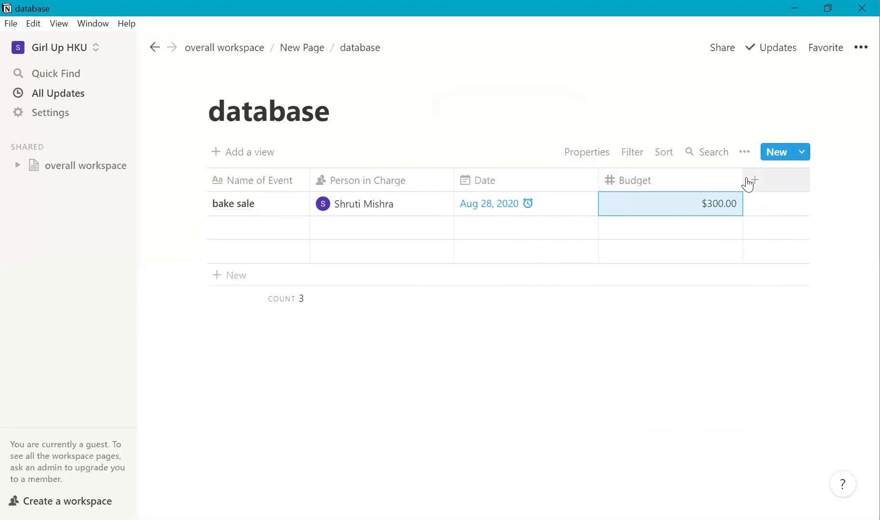
- Narrow the Budget, Date and Person in Charge columns to fit their contents more closely
drag(742, 181, 670, 182)
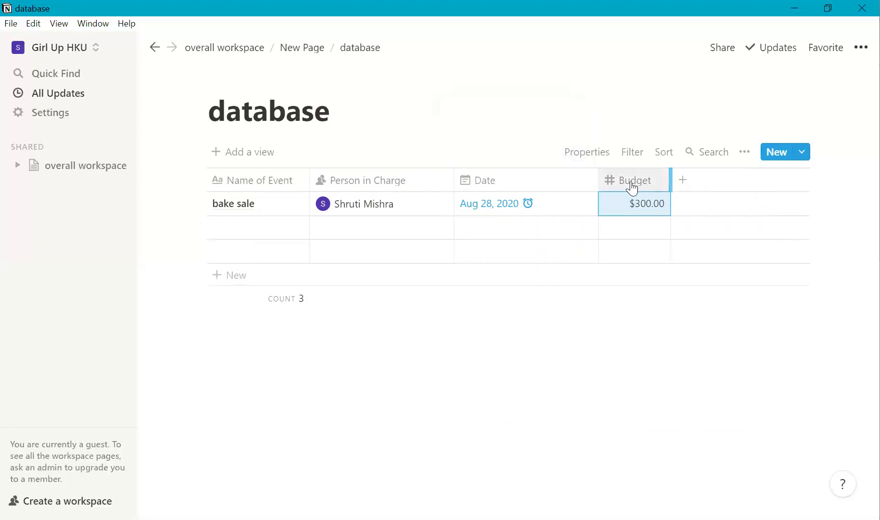
drag(597, 180, 543, 182)
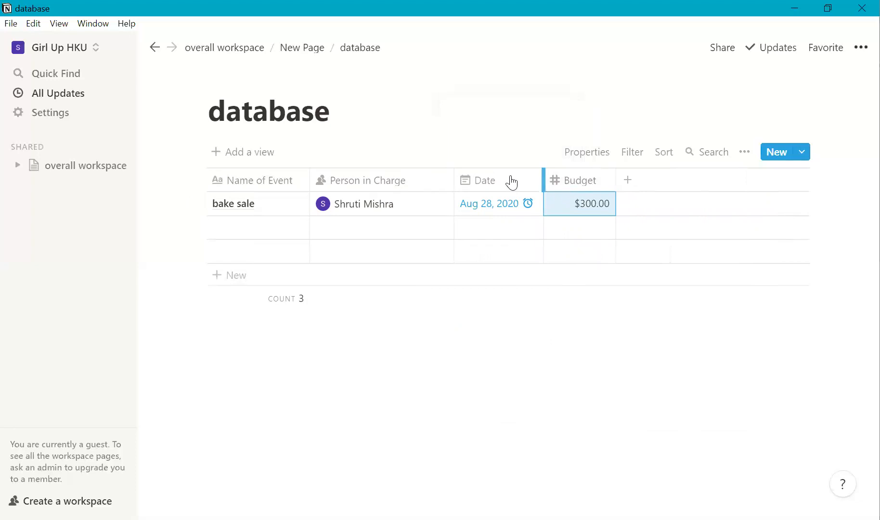
drag(453, 180, 410, 180)
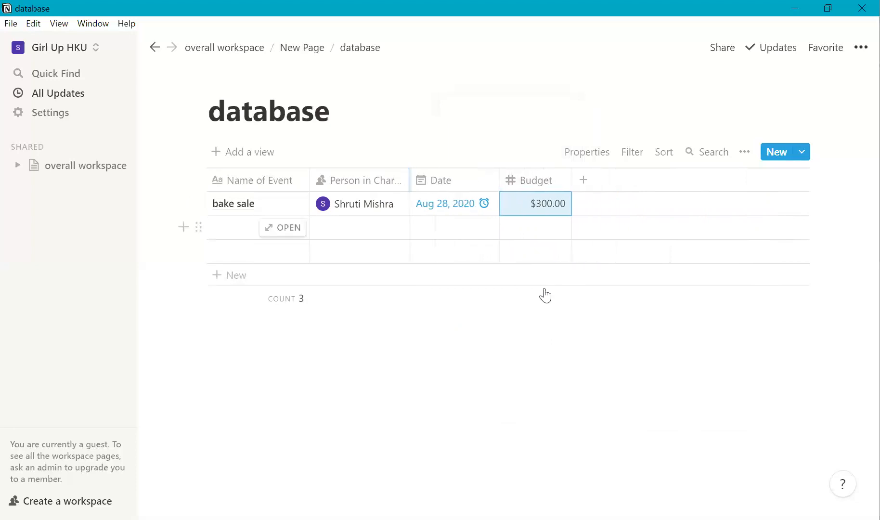
- Add a new column named "Event Type" after the Budget column with the Multi-select property type
click(585, 182)
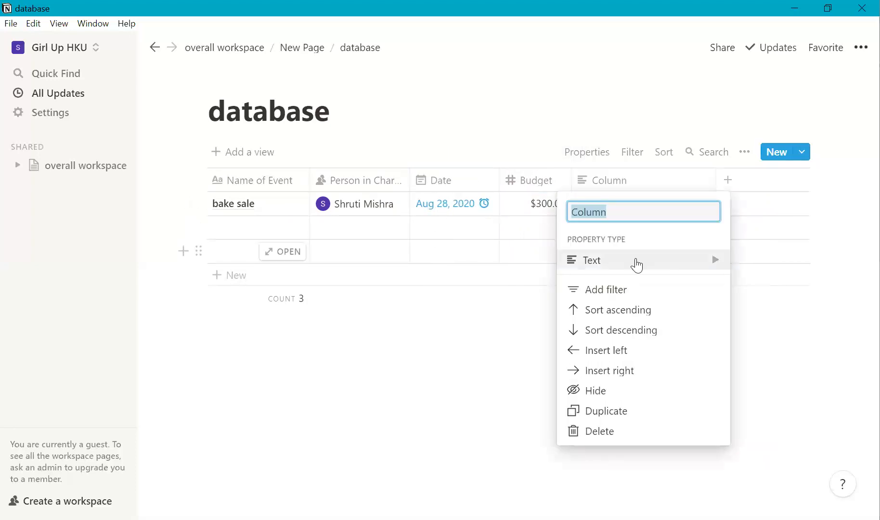
mouse_move(637, 265)
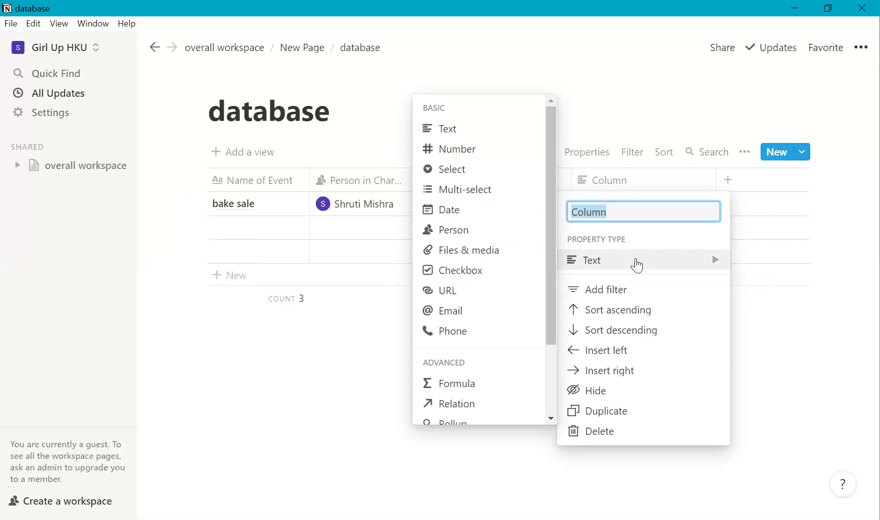
text(Event Type)
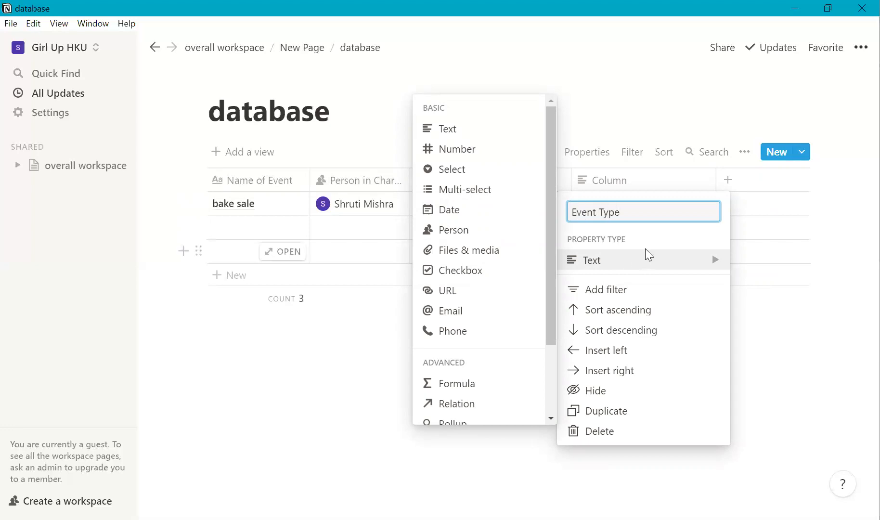
key(Return)
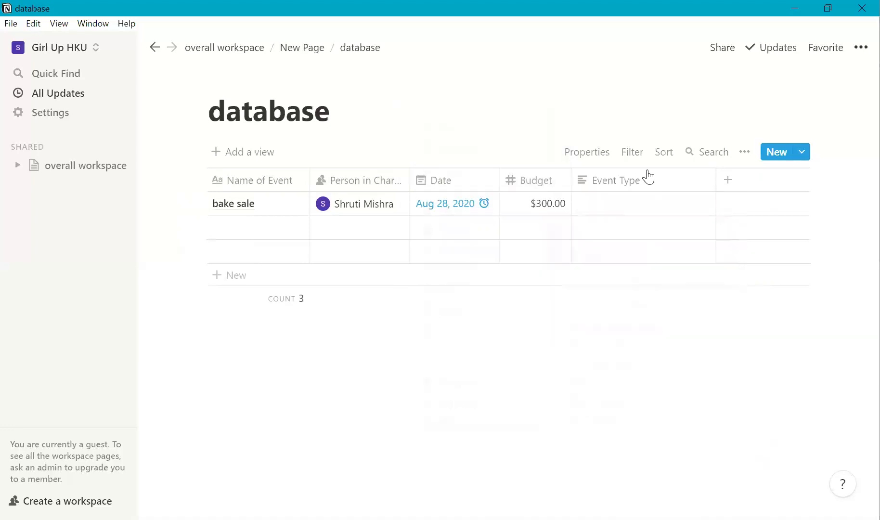
click(652, 192)
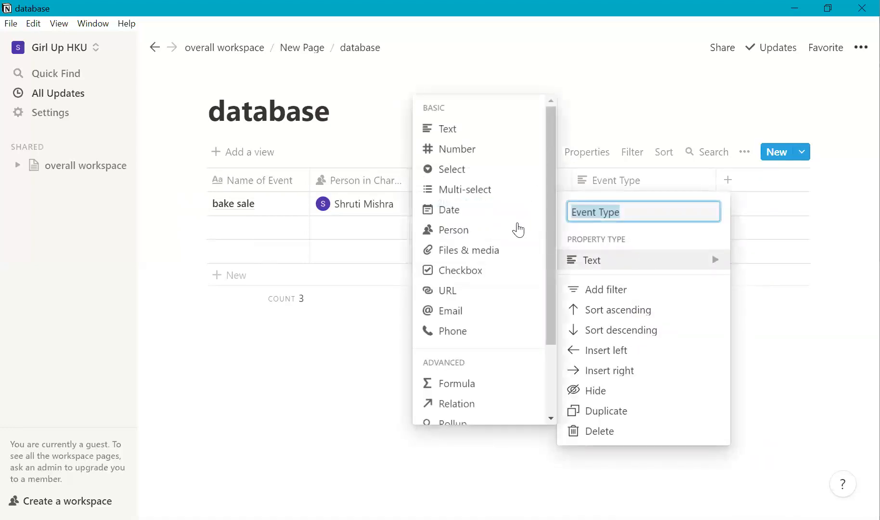
click(489, 195)
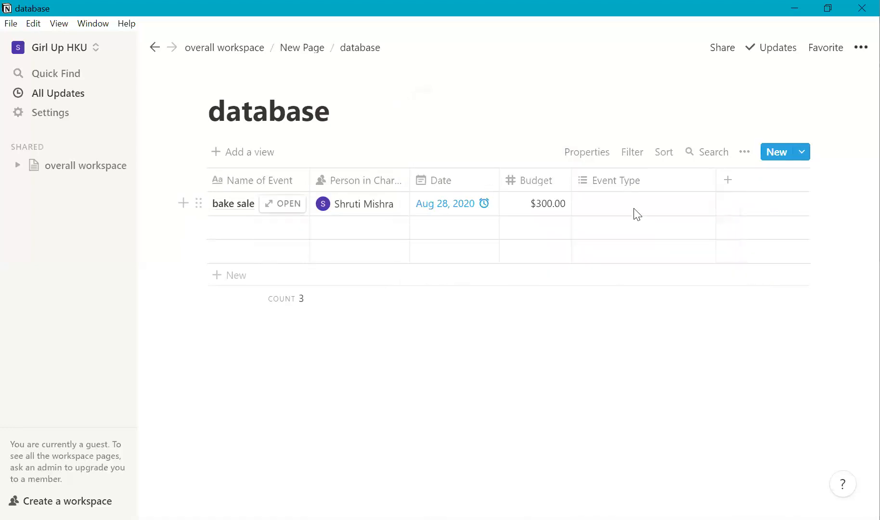
- Create the options "virtual" and "fundraising" in the bake sale's Event Type cell and assign both to it
click(635, 209)
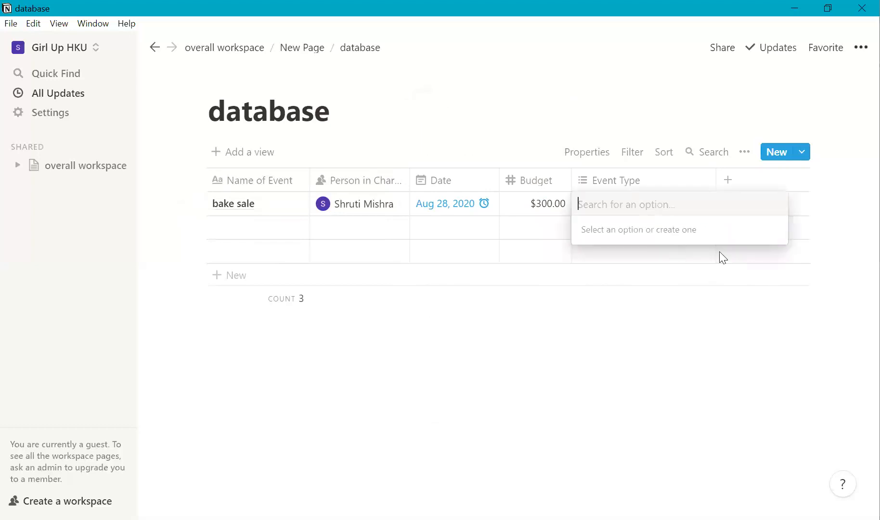
text(virtual)
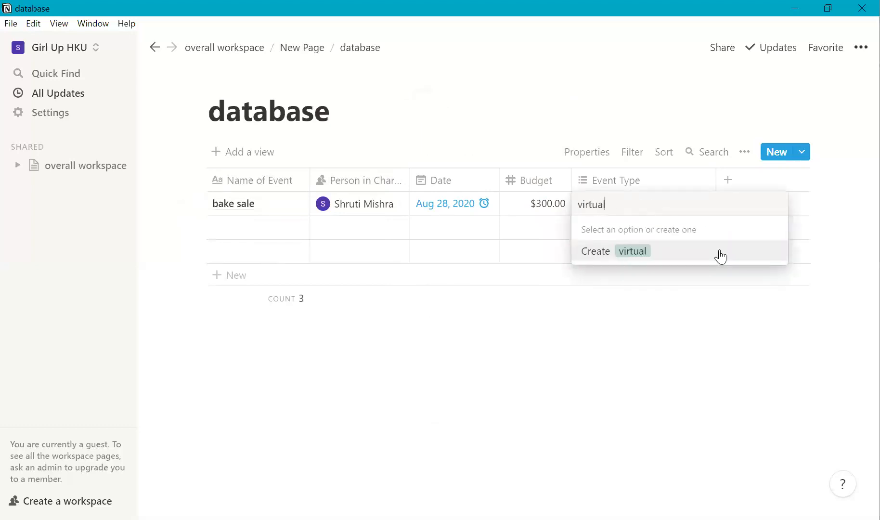
click(721, 257)
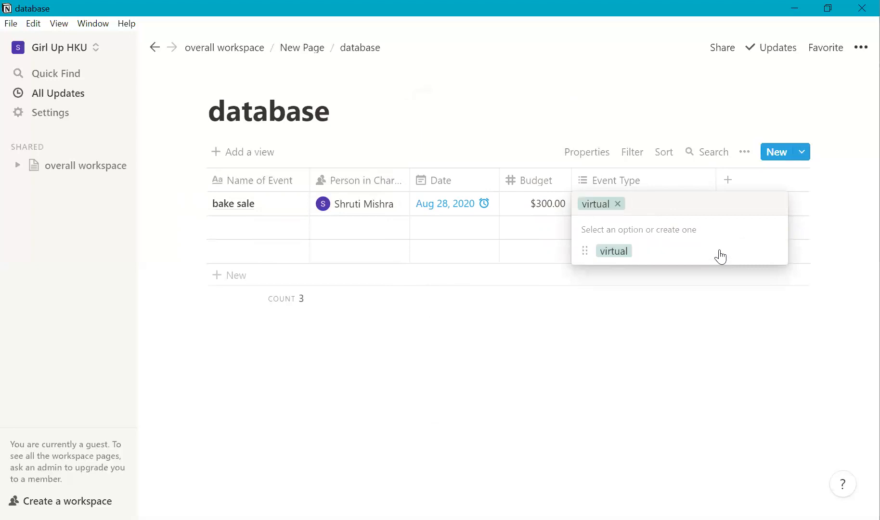
text(fundraising)
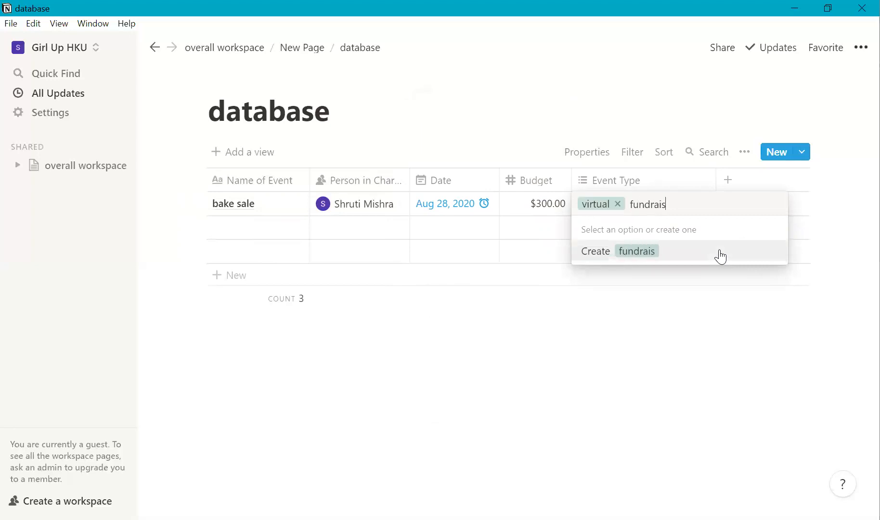
click(721, 257)
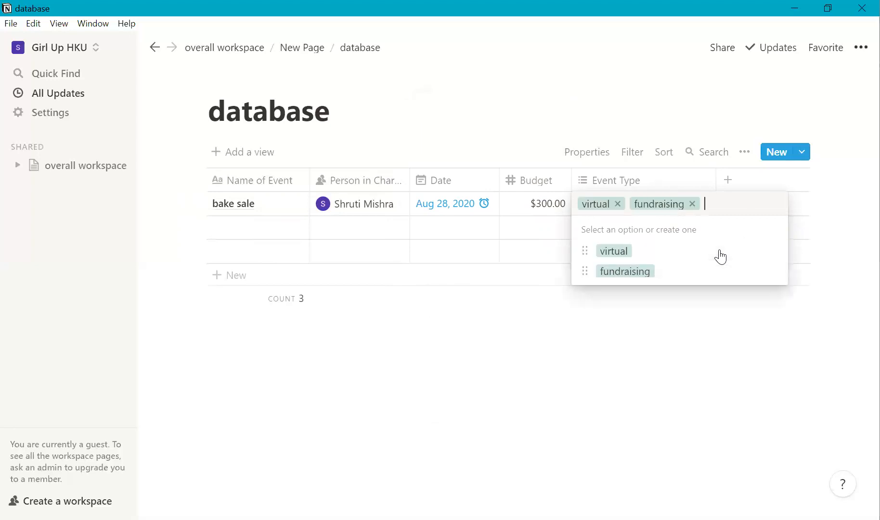
click(788, 344)
click(698, 236)
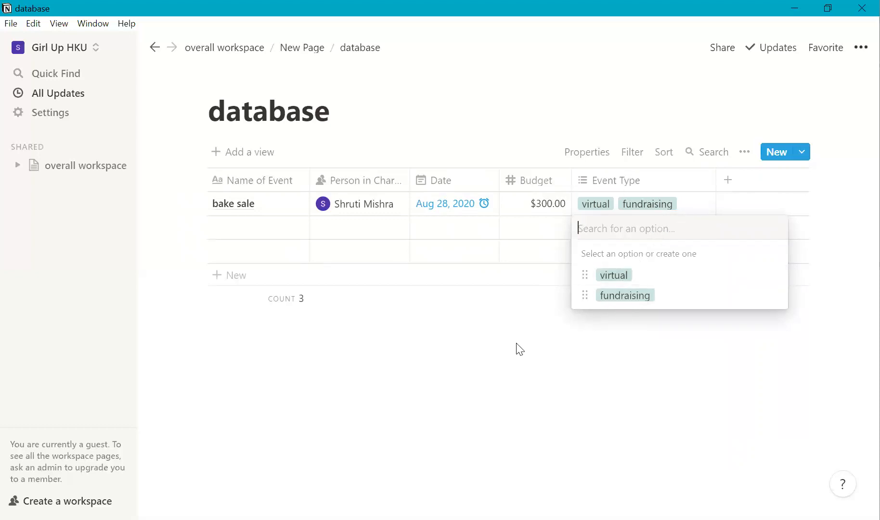
key(Escape)
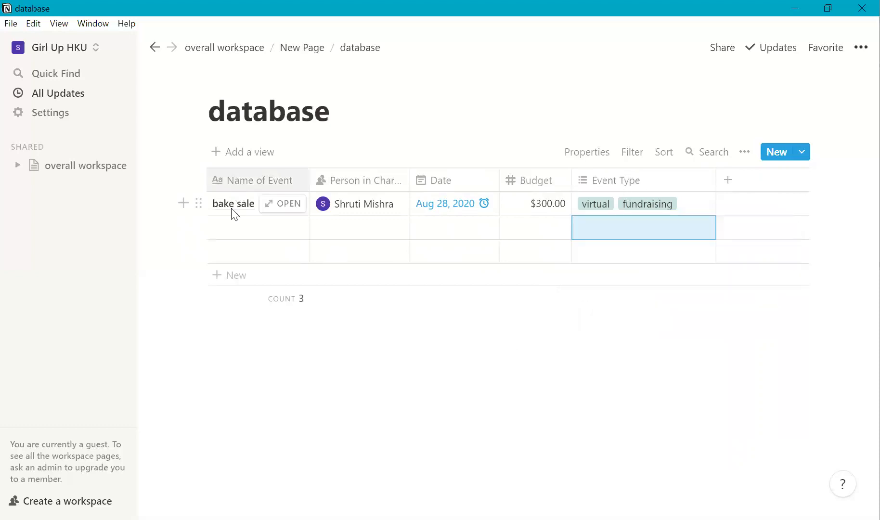
click(692, 204)
key(Escape)
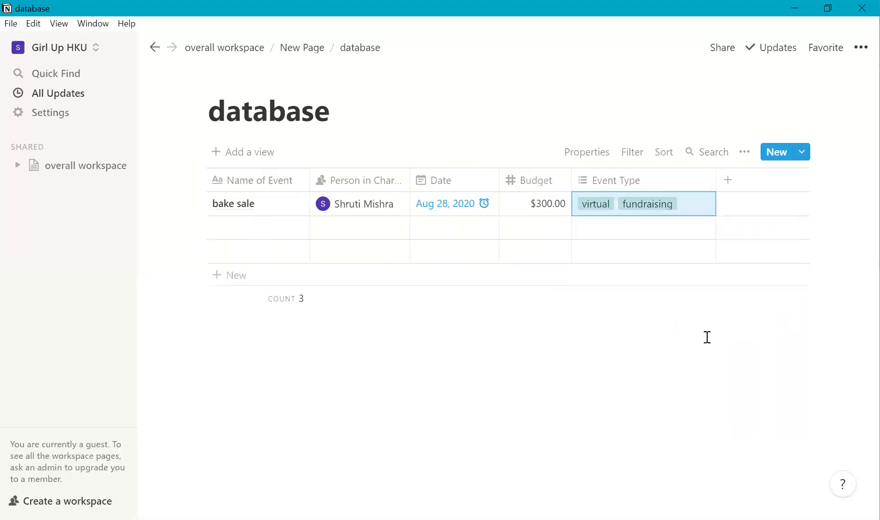
- Add a new column named "Completion" after the Event Type column with the Select property type
click(729, 192)
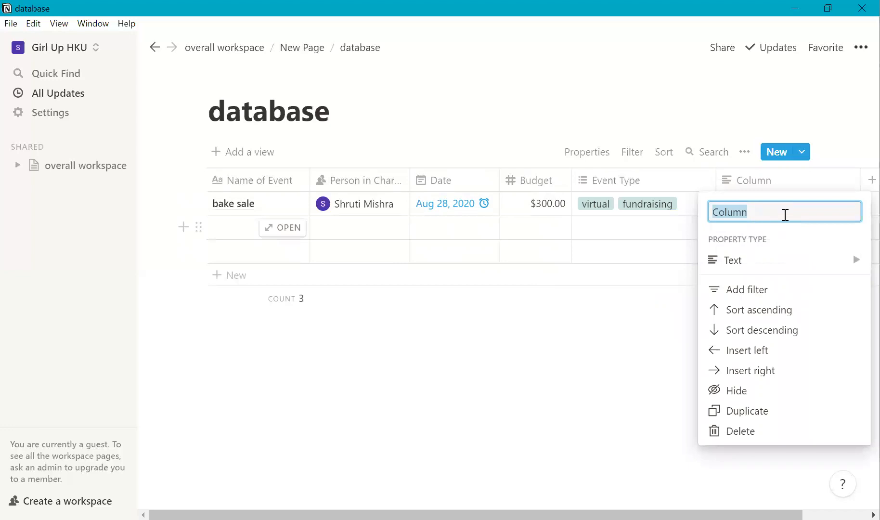
text(Completion)
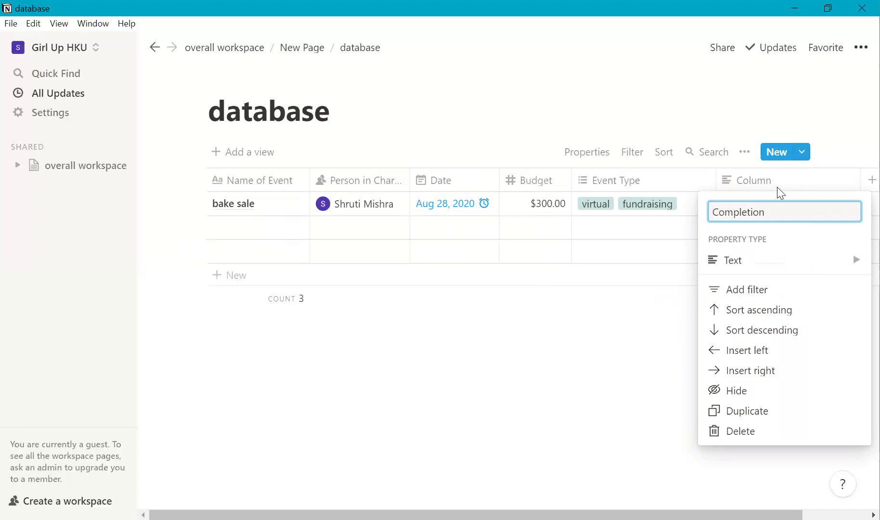
mouse_move(743, 260)
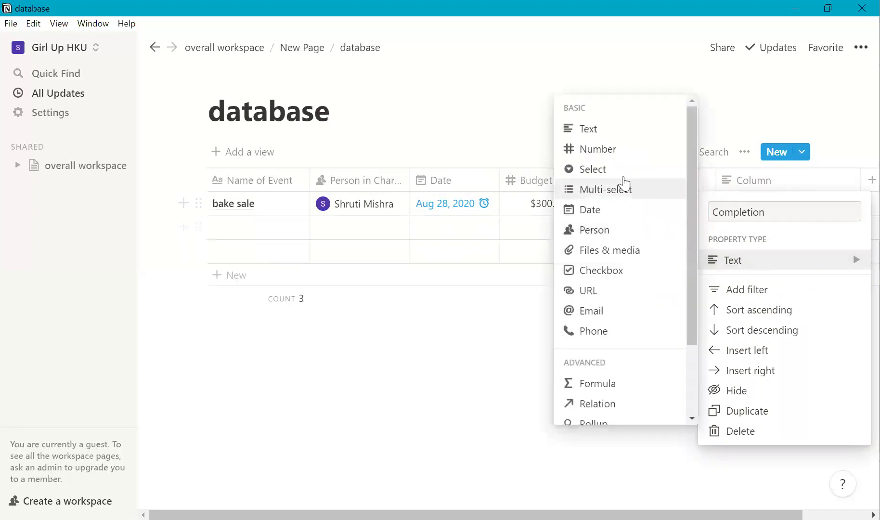
click(623, 175)
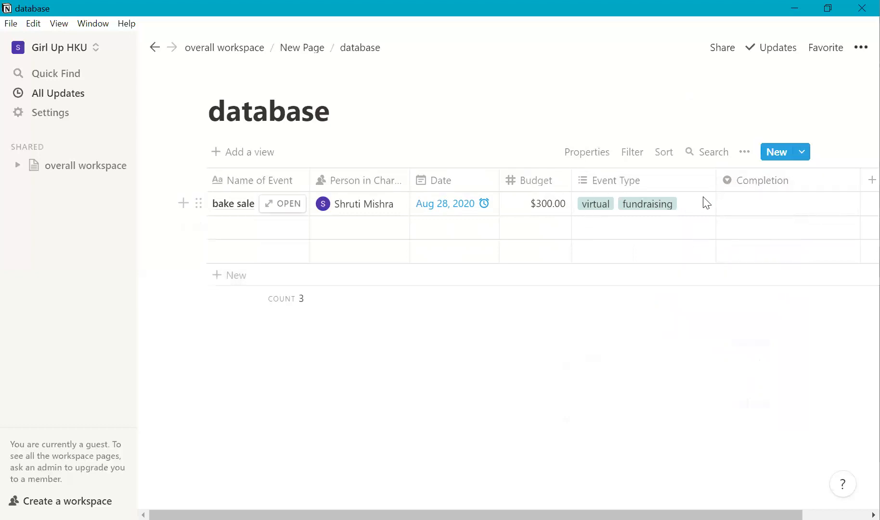
- Create the Completion options "Past", "Present" and "Future", leaving the bake sale set to Future
drag(622, 515, 686, 515)
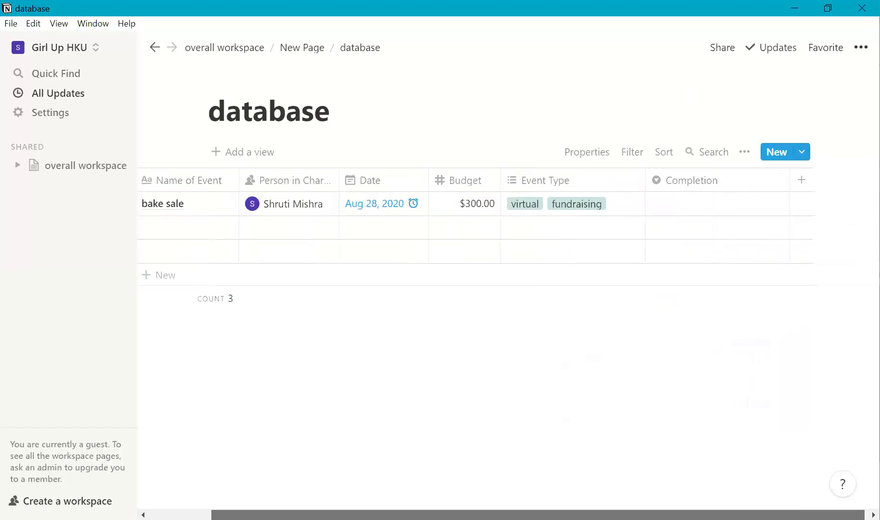
click(691, 207)
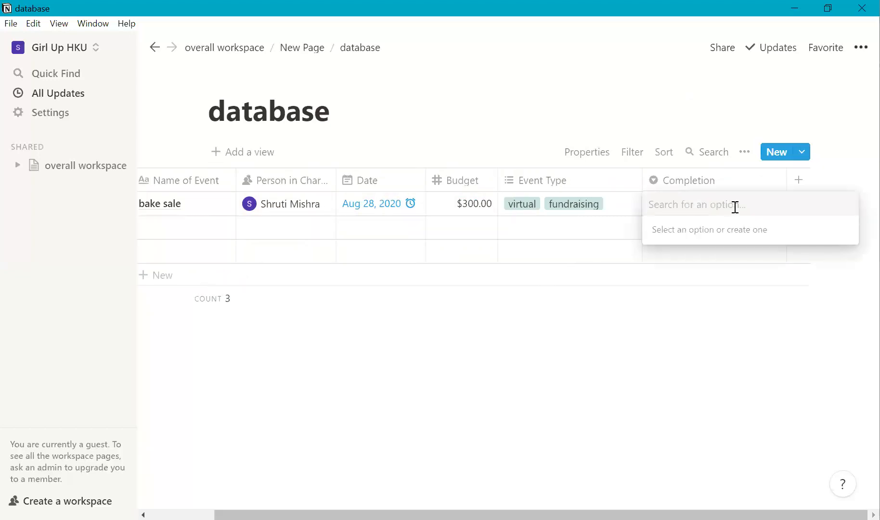
text(Past)
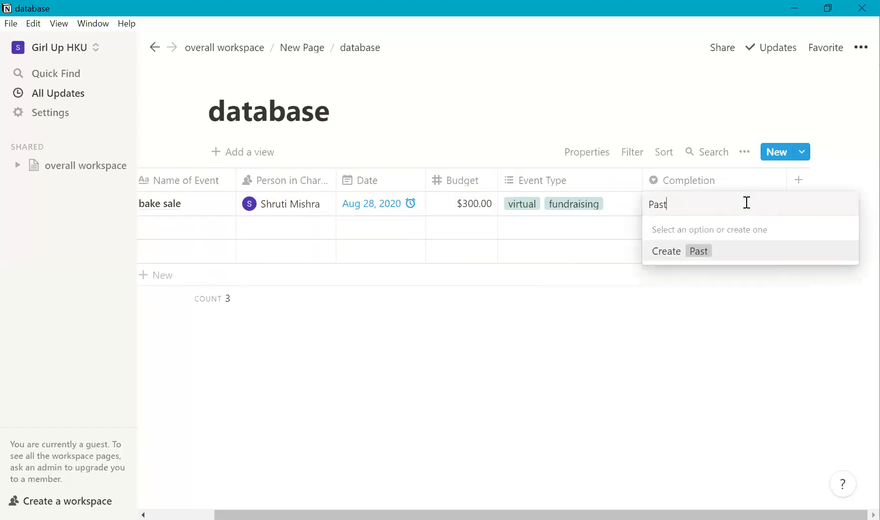
key(Return)
click(723, 207)
text(Present)
key(Return)
click(712, 202)
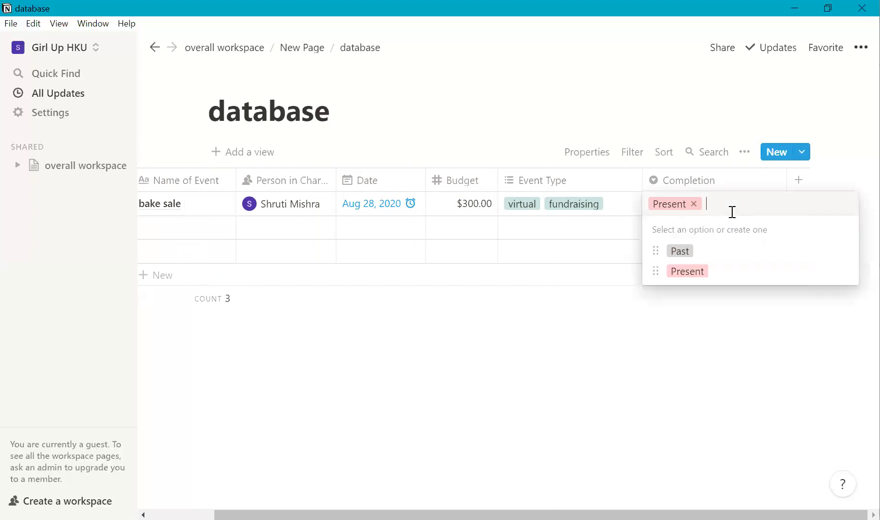
text(Future)
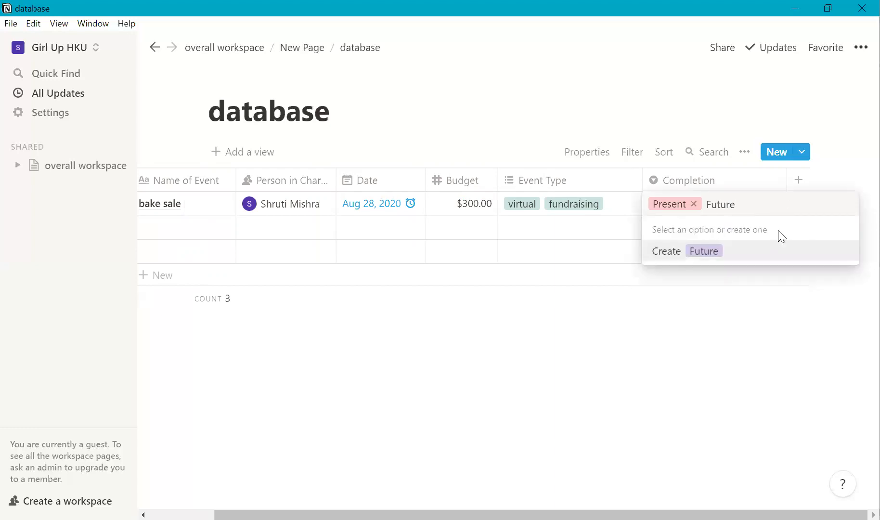
click(745, 255)
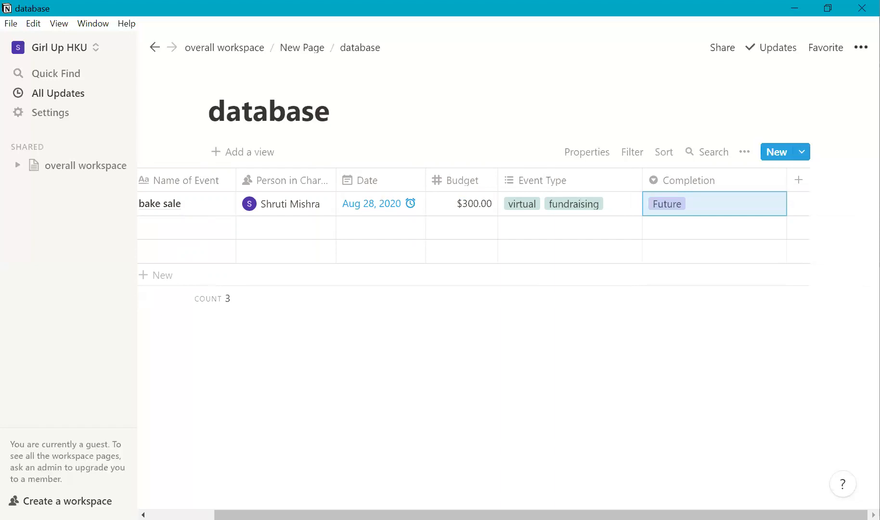
- Duplicate the bake sale row and rename the copy as "fundraiser"
scroll(559, 448, left, 3)
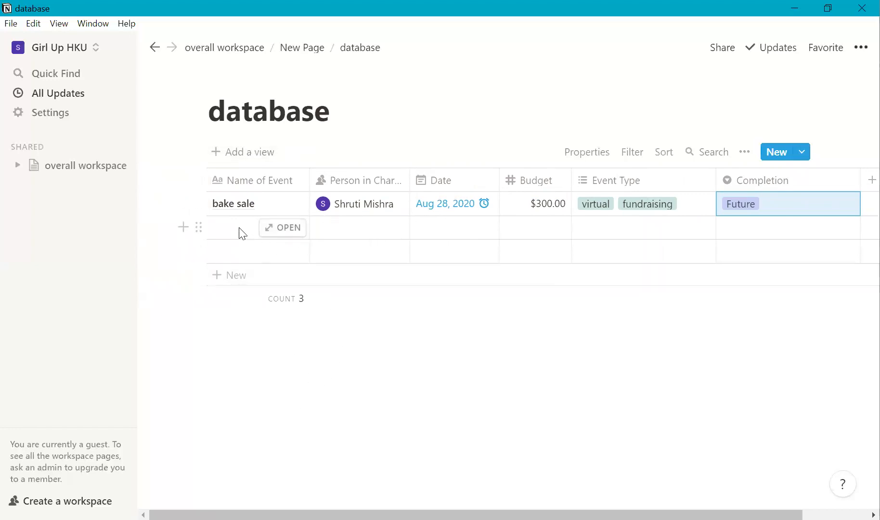
click(199, 203)
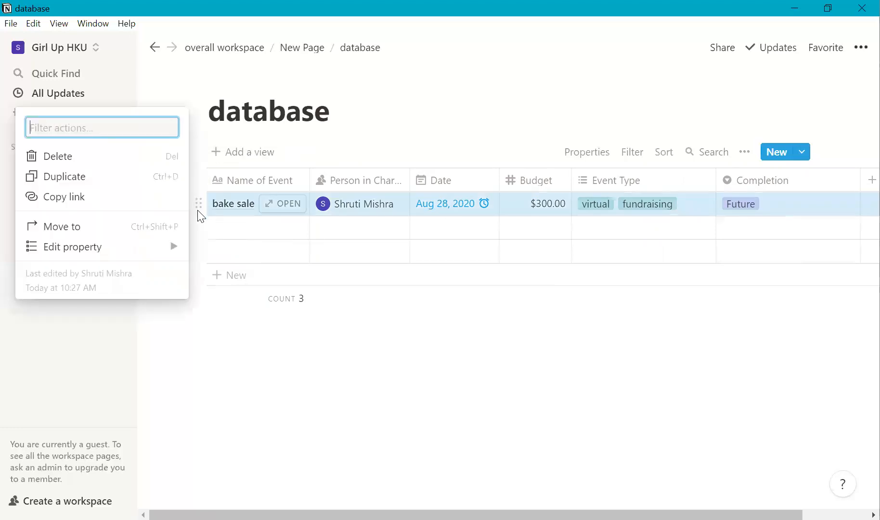
click(149, 183)
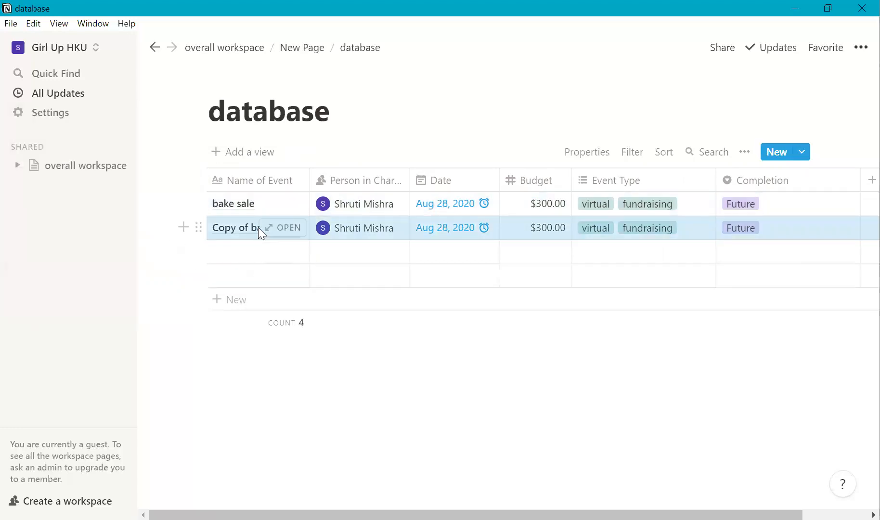
click(240, 227)
drag(296, 228, 214, 230)
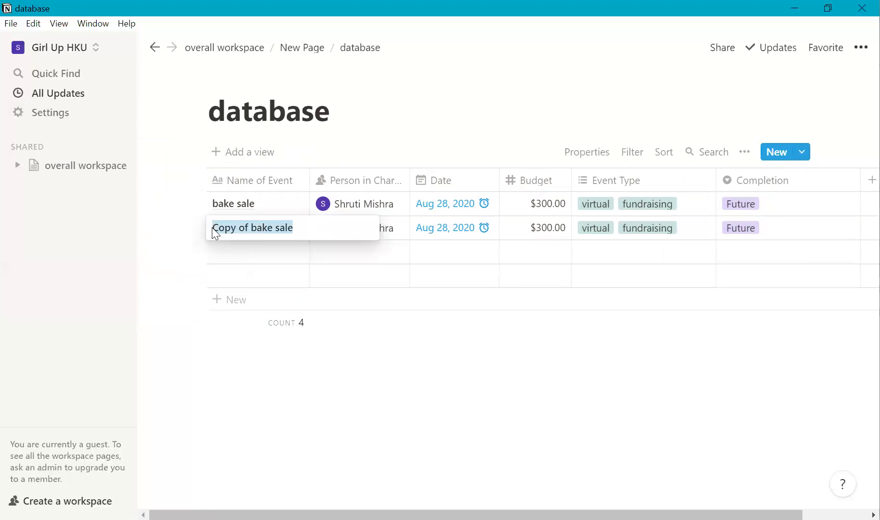
text(fundraiser)
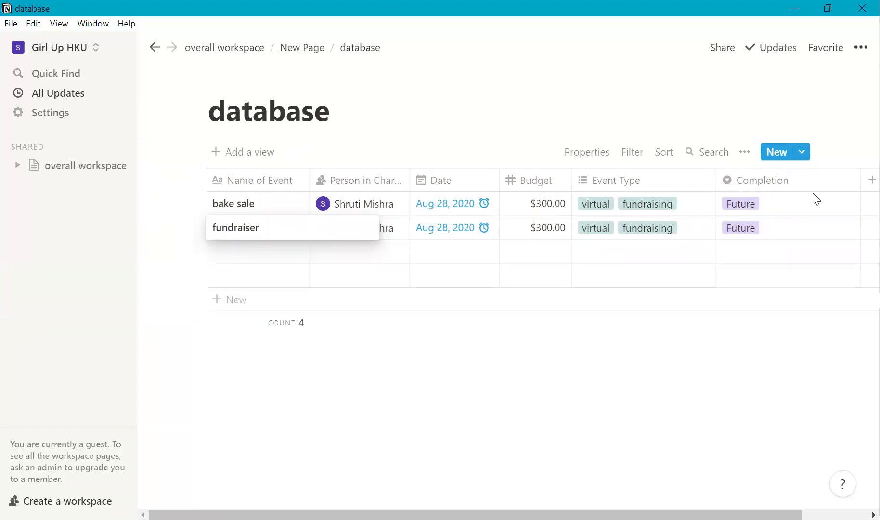
- Set the Completion of the fundraiser row to Past
click(782, 223)
click(779, 229)
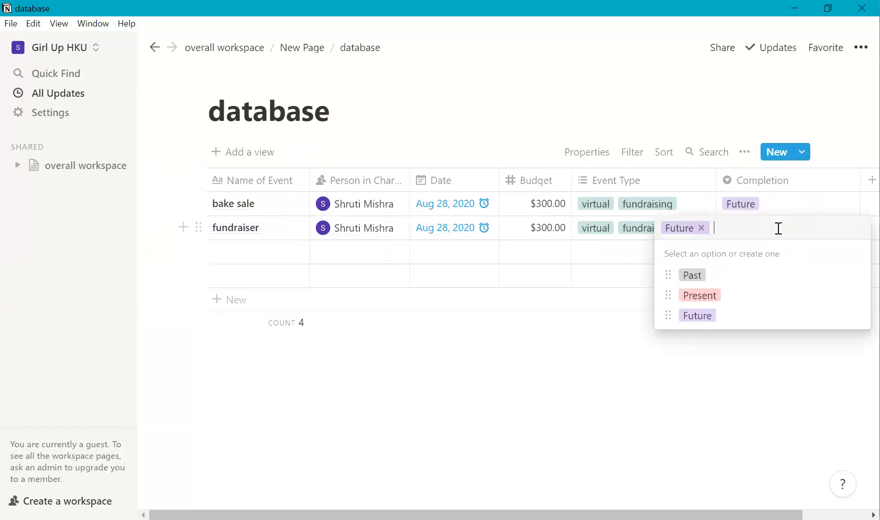
click(706, 282)
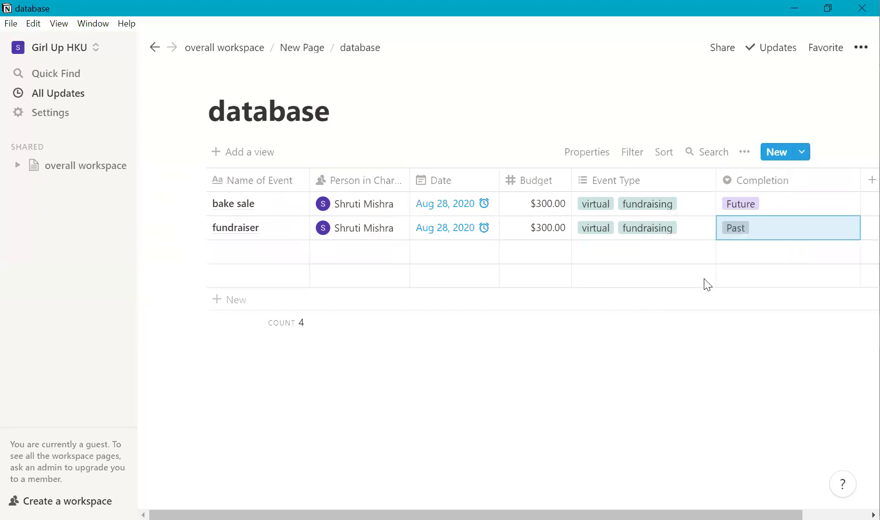
- Remove "virtual" from the fundraiser's Event Type and add a new option named "f2f" to it
click(662, 231)
click(618, 228)
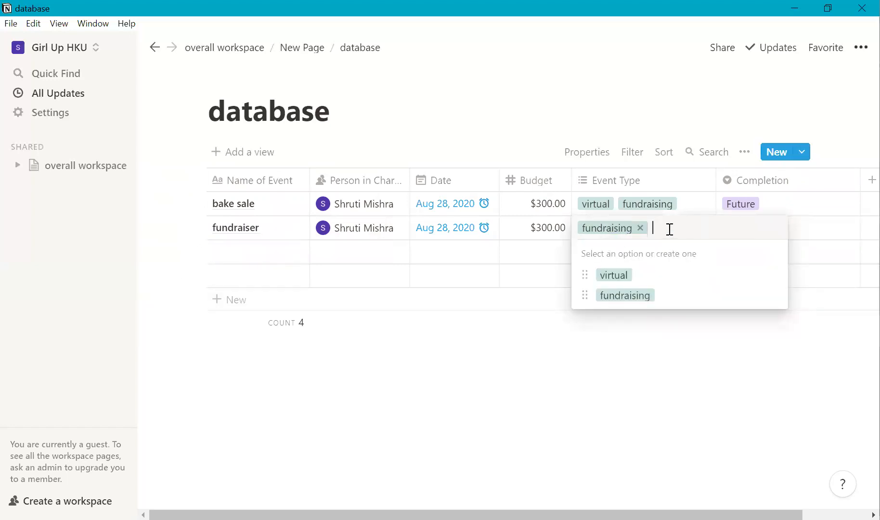
text(f2f)
key(Return)
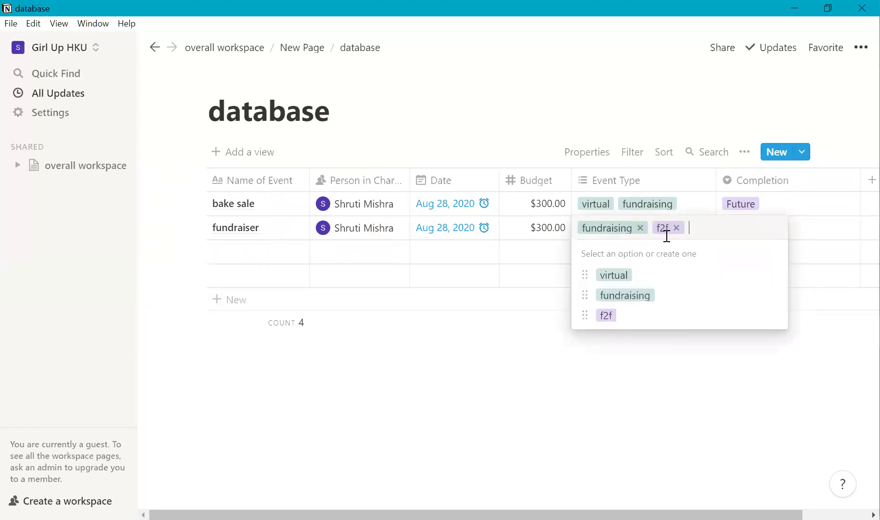
click(520, 415)
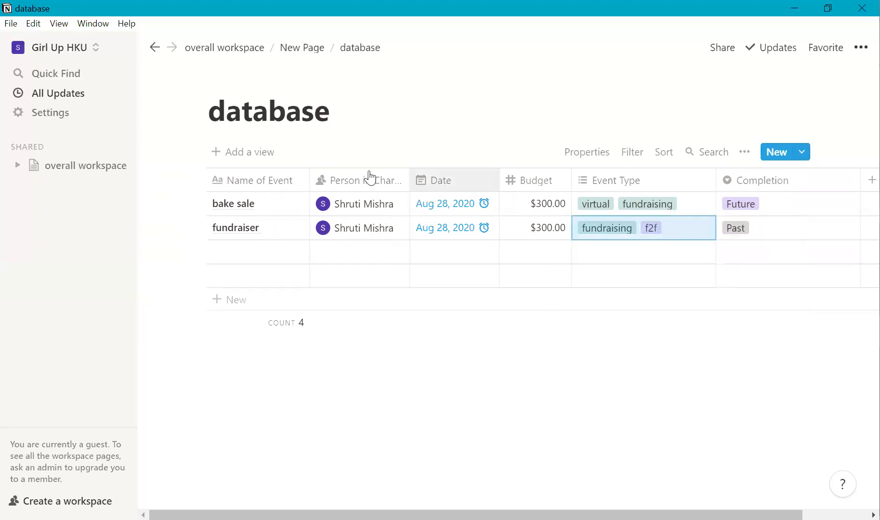
- Set the date of the fundraiser row to Aug 19, 2020
click(247, 153)
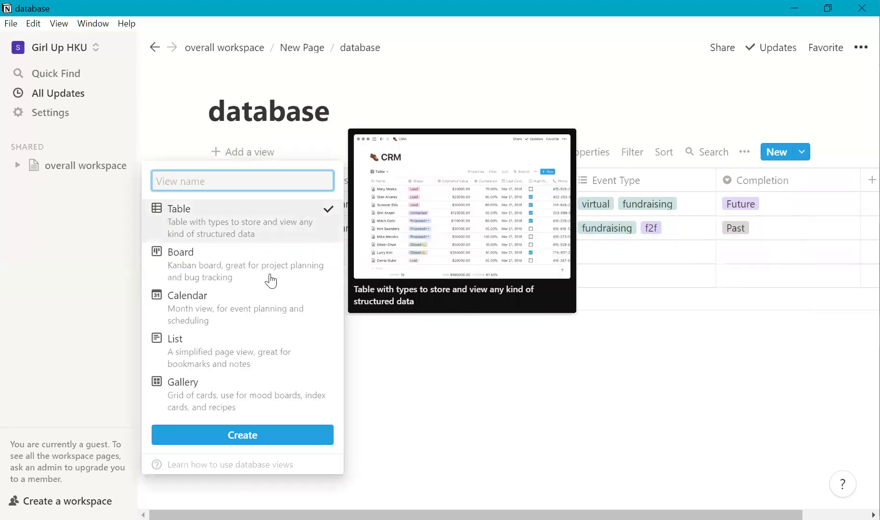
click(442, 235)
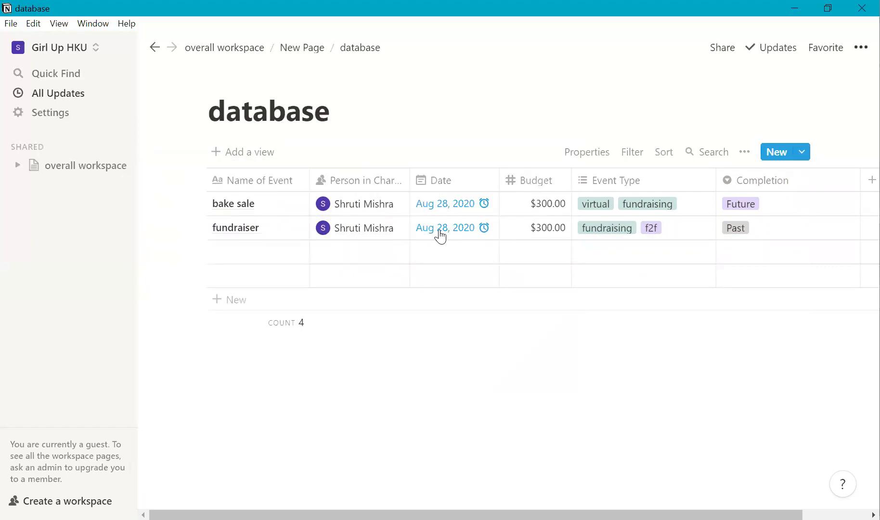
click(440, 234)
click(484, 282)
click(664, 351)
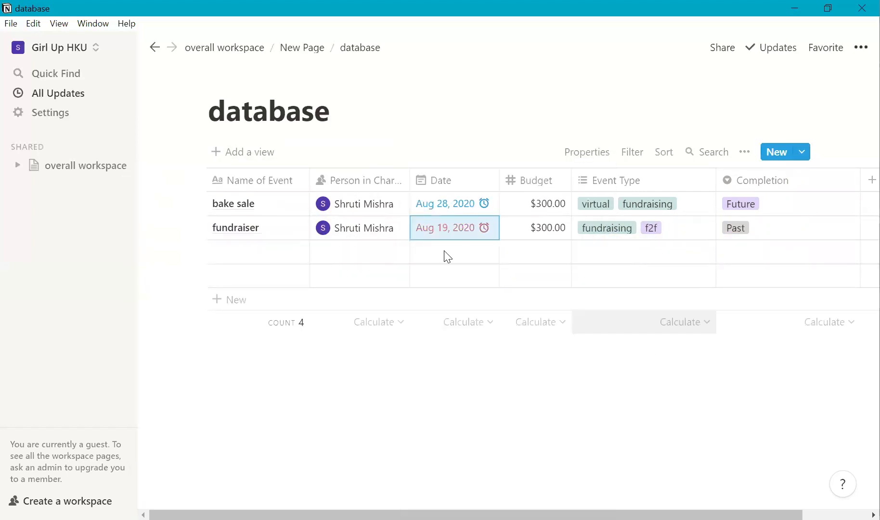
- Add a Calendar view to the database, keeping the default view name
click(250, 153)
click(176, 298)
click(271, 436)
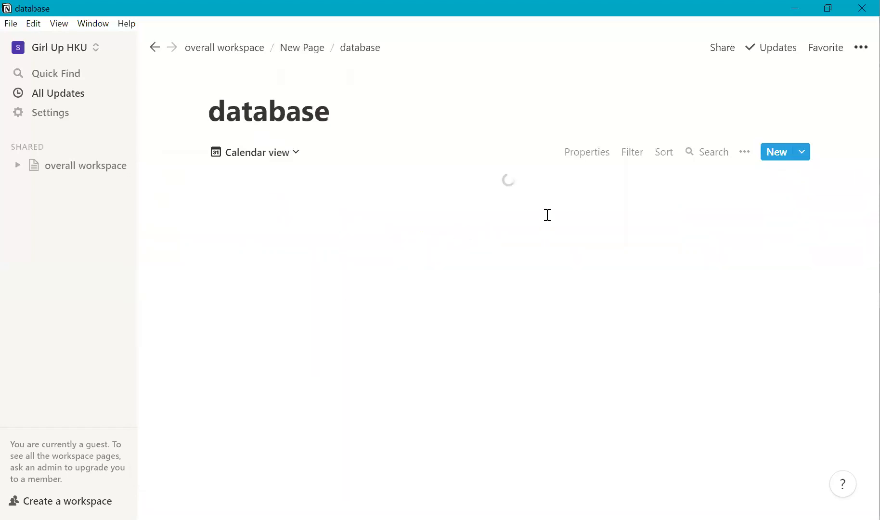
- View the properties of the fundraiser entry from its August 19 calendar card, then close the entry
scroll(545, 217, down, 2)
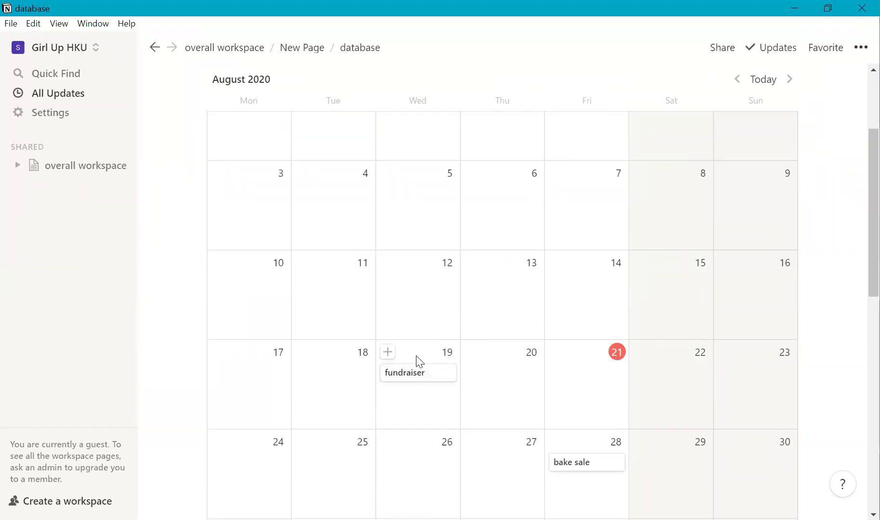
click(428, 384)
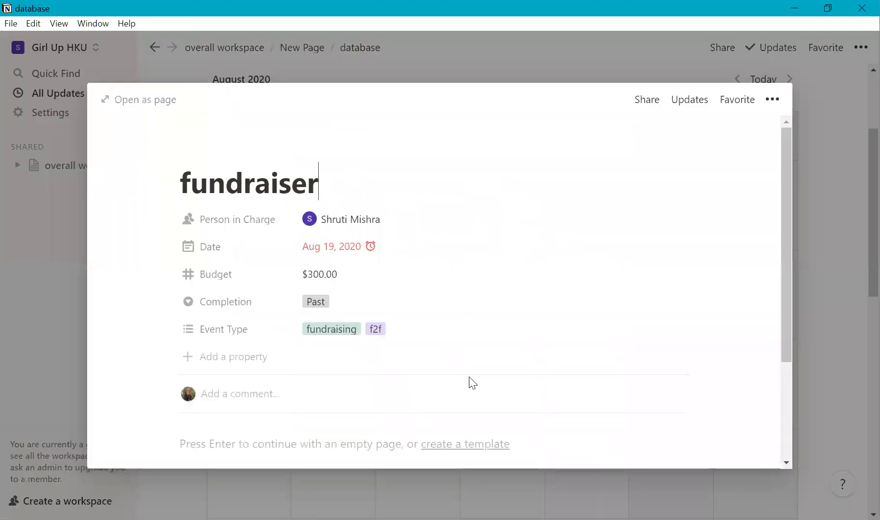
click(822, 355)
- Add a Board view to the database, keeping the default view name
scroll(538, 291, up, 3)
click(288, 161)
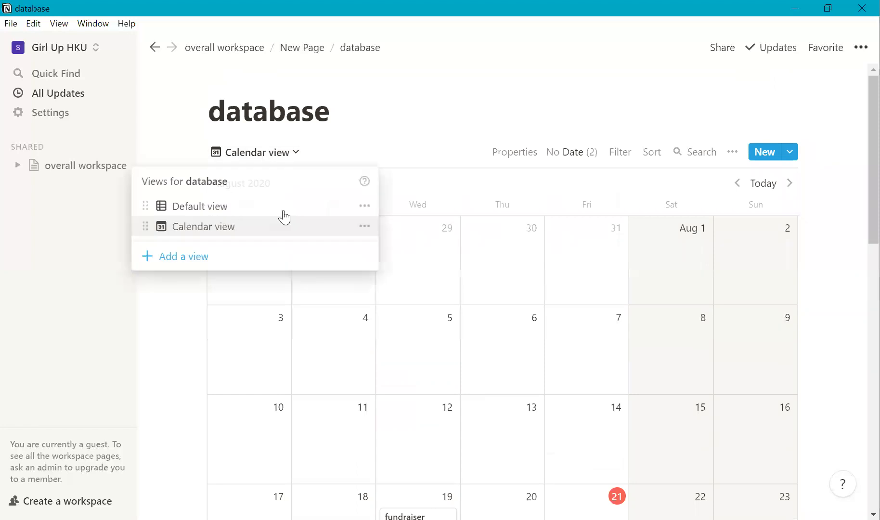
click(244, 254)
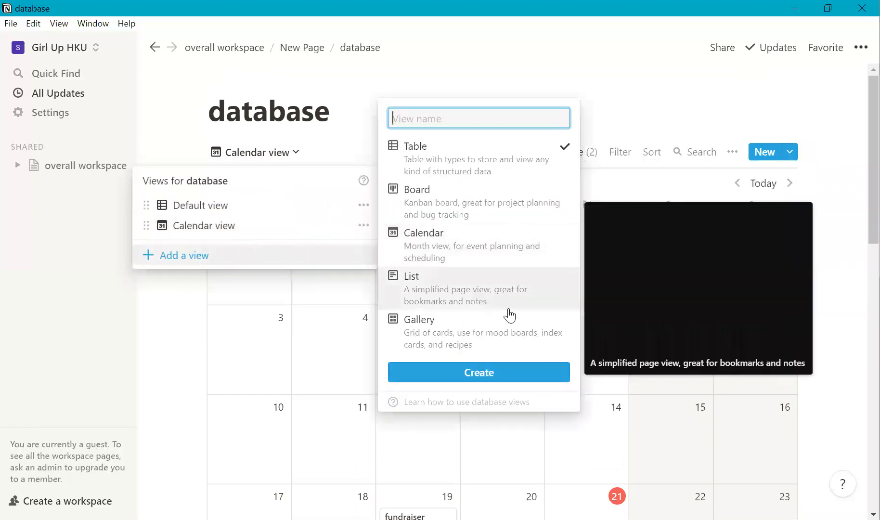
click(475, 217)
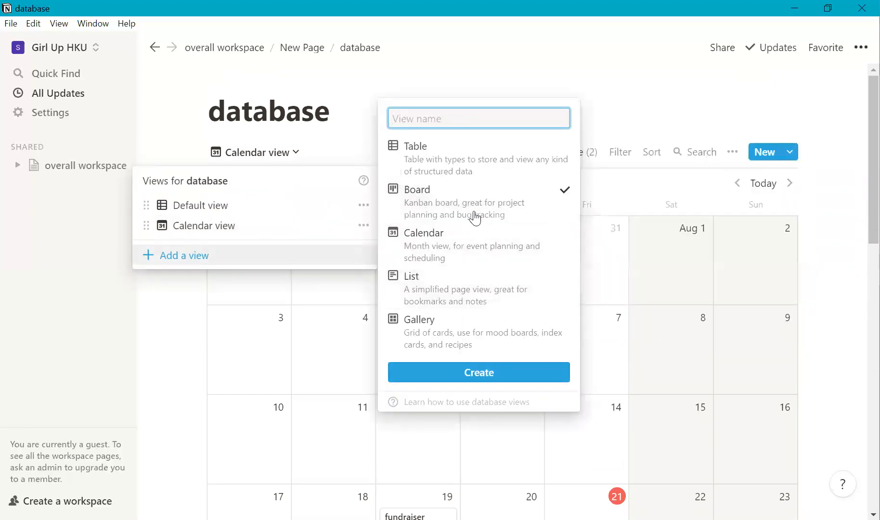
click(467, 371)
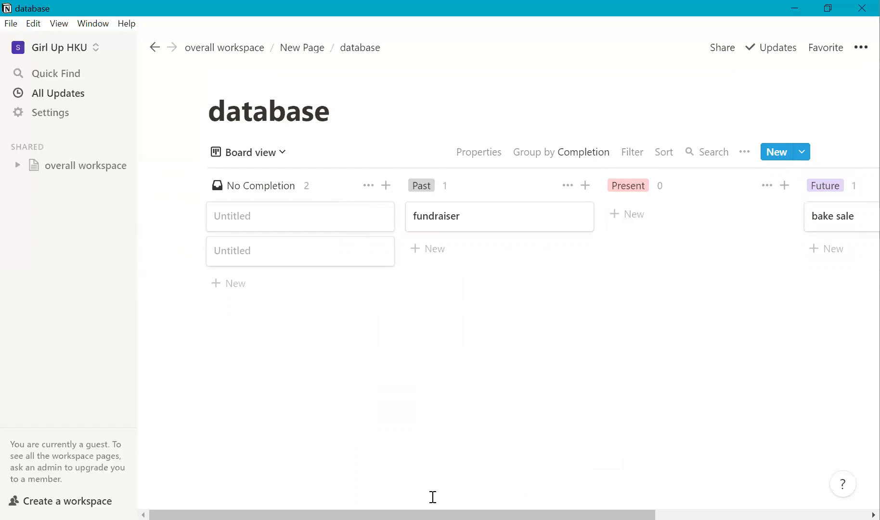
- Move the bake sale card from the Future group to the Present group, and switch the database back to the Default view
drag(432, 514, 605, 514)
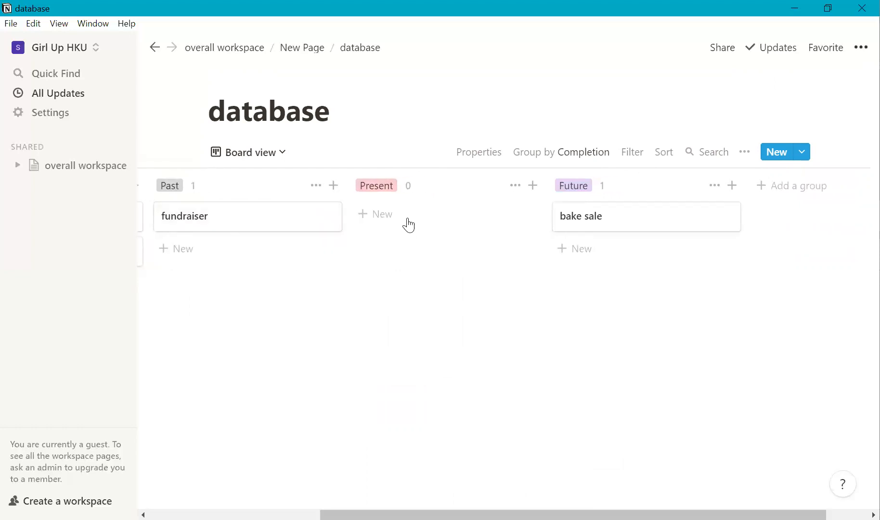
drag(516, 236, 450, 219)
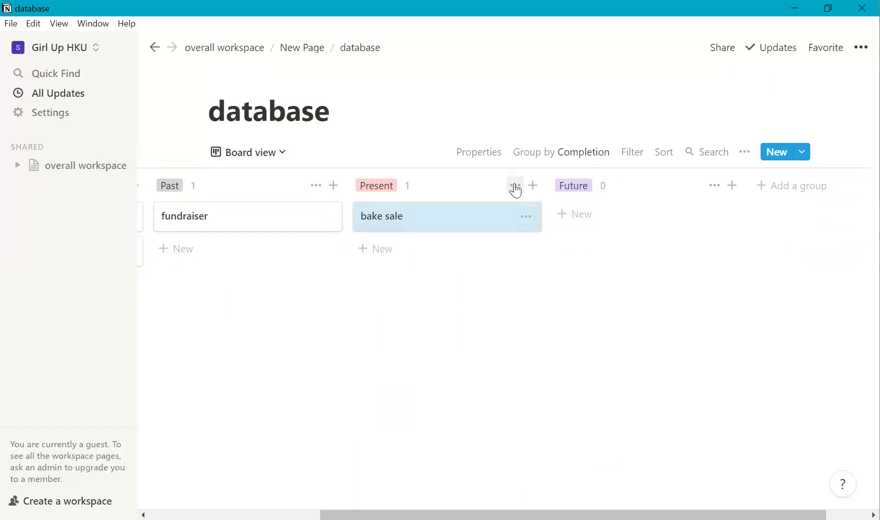
click(281, 153)
click(212, 207)
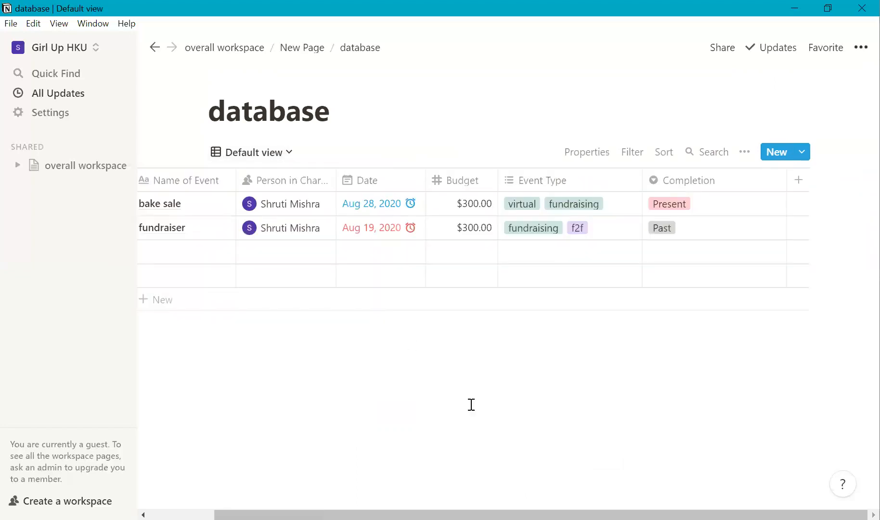
mouse_move(462, 515)
mouse_down()
mouse_move(397, 515)
mouse_move(458, 515)
mouse_move(449, 515)
mouse_up()
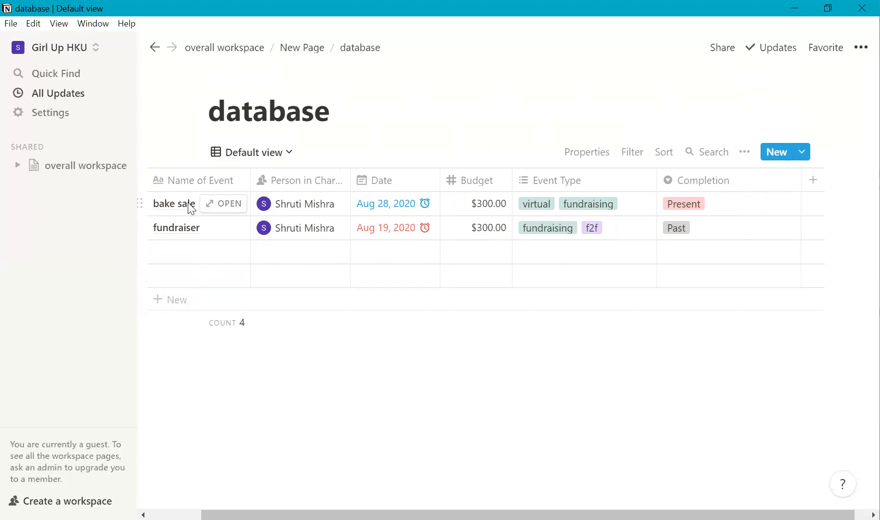
- Add a Text property with the default name to the bake sale entry, browse the available property types, and close the entry
click(222, 208)
scroll(441, 257, down, 3)
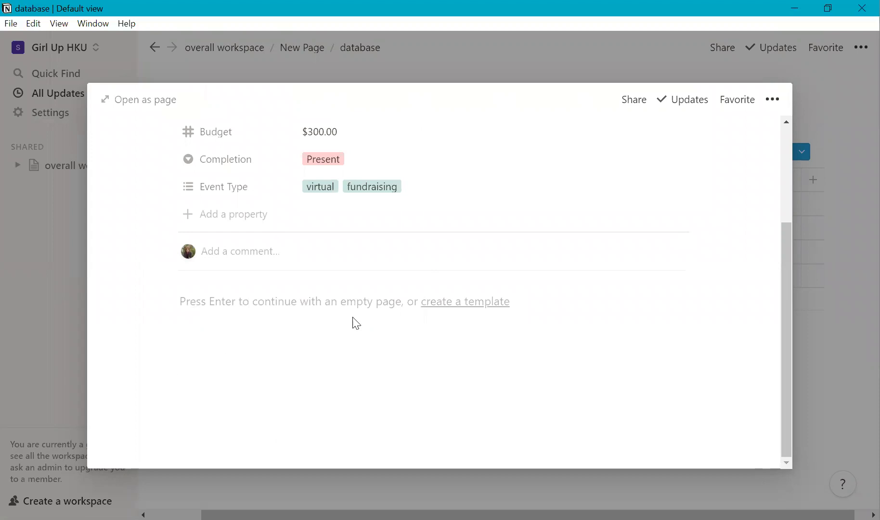
scroll(357, 343, up, 2)
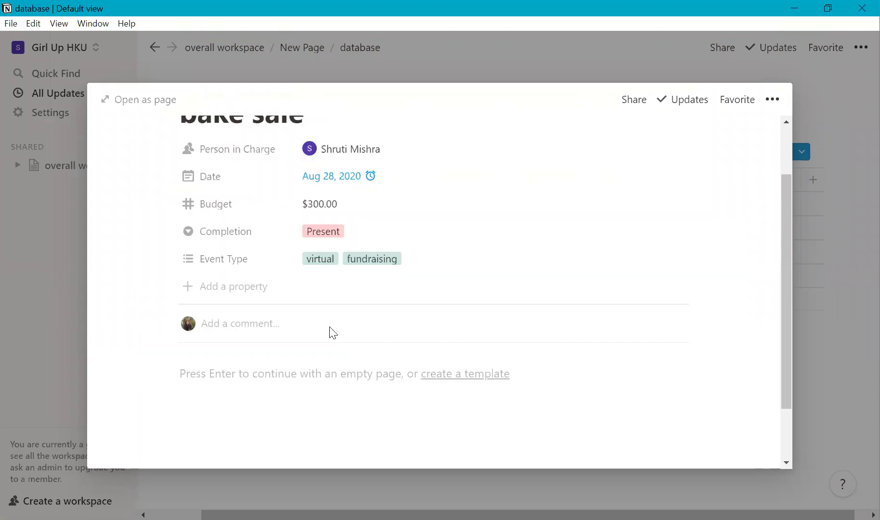
click(245, 289)
click(281, 368)
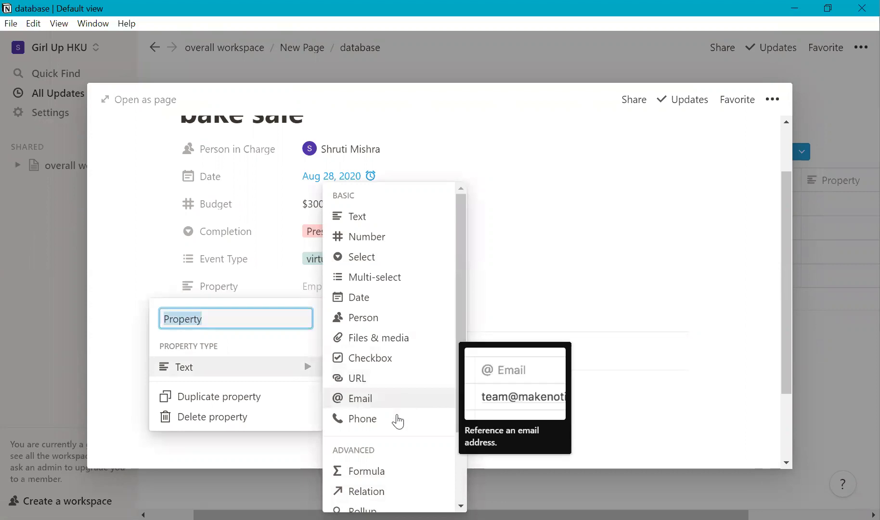
scroll(421, 442, down, 2)
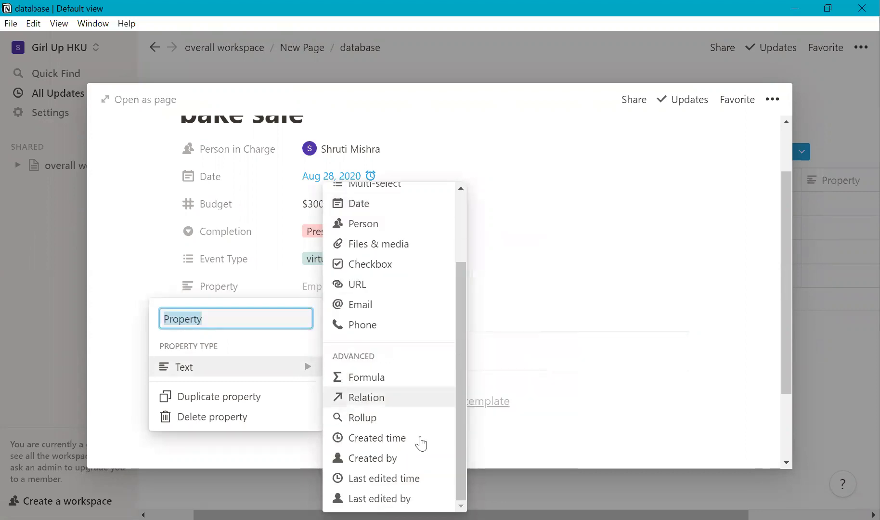
scroll(389, 375, up, 2)
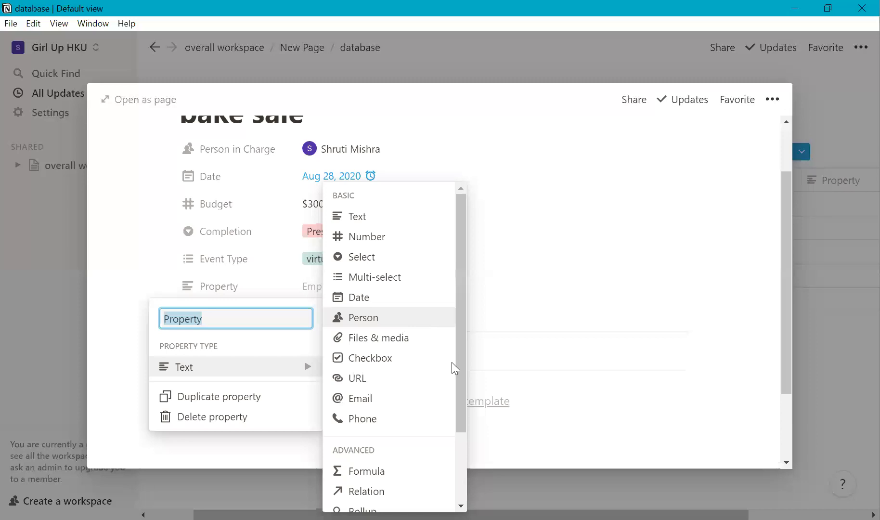
click(826, 291)
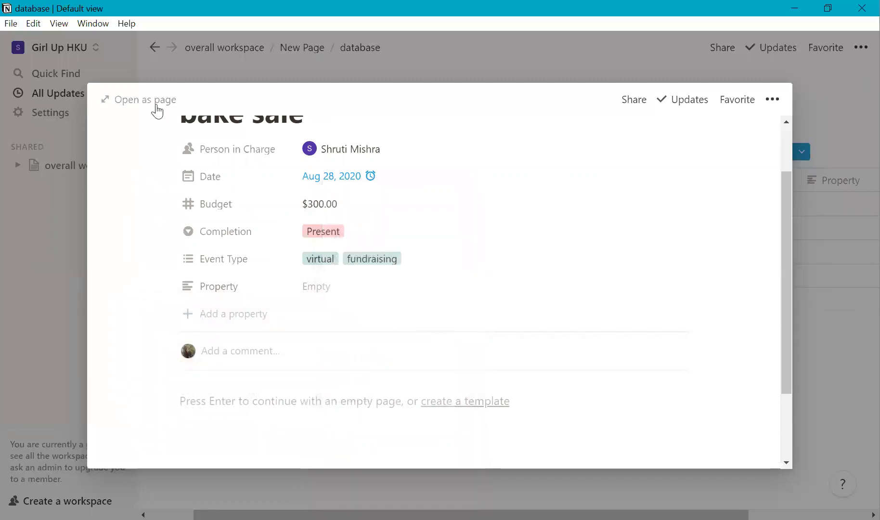
click(204, 58)
- Return to New Page and insert an Image block below the database link
click(301, 47)
click(310, 447)
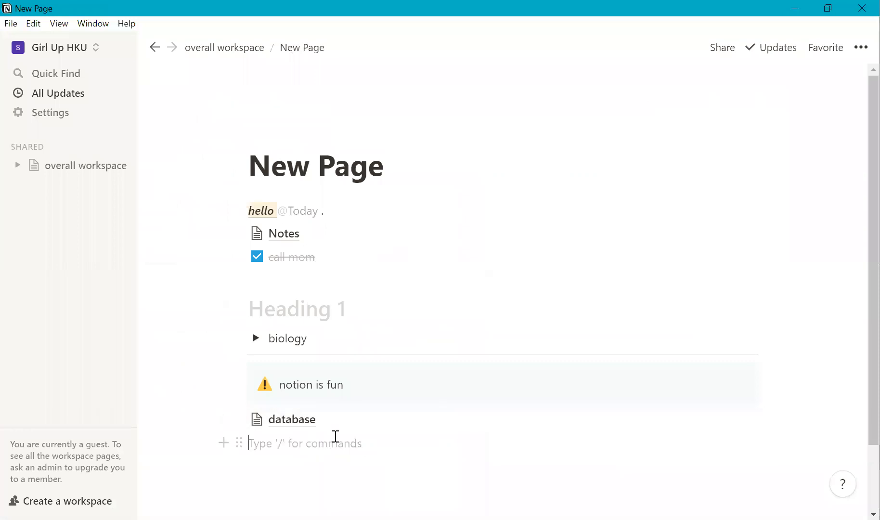
text(/)
scroll(359, 368, down, 9)
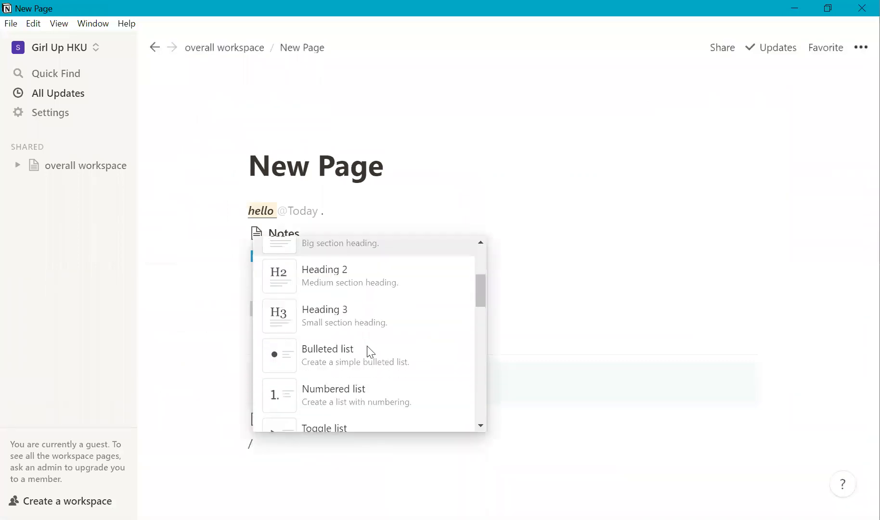
scroll(392, 333, down, 2)
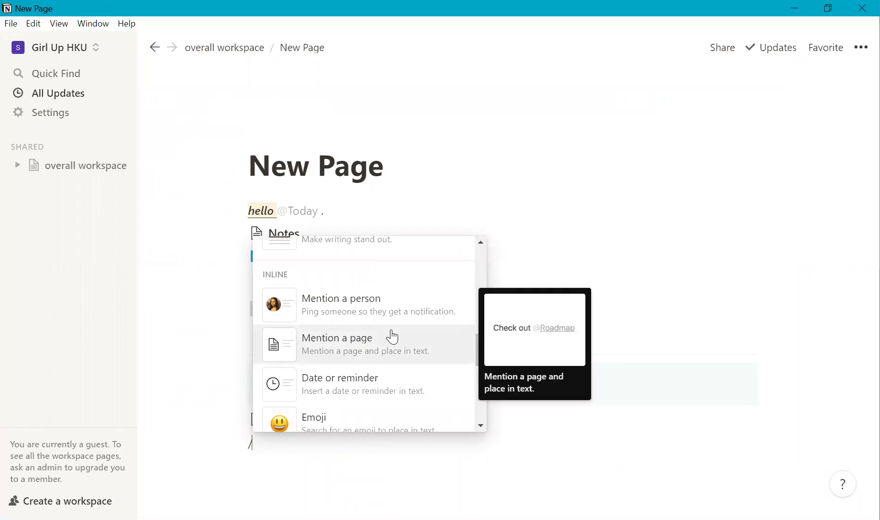
scroll(392, 337, down, 10)
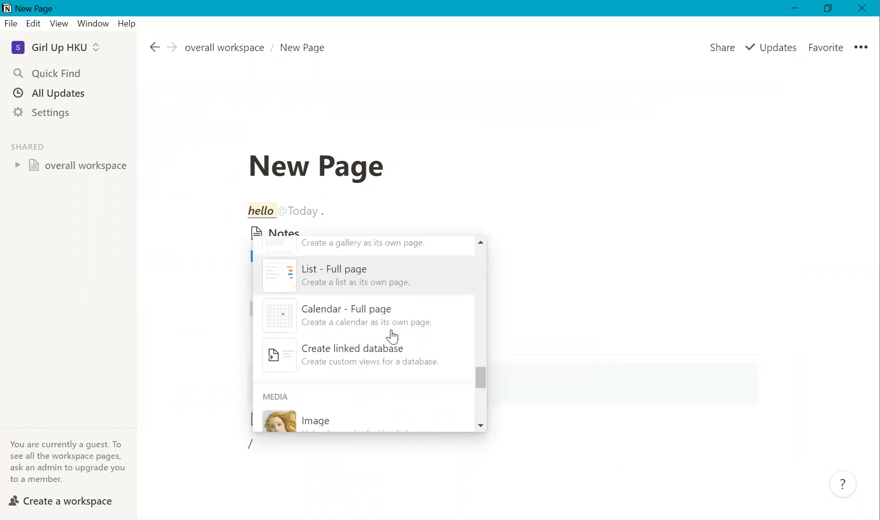
scroll(393, 335, down, 3)
click(363, 359)
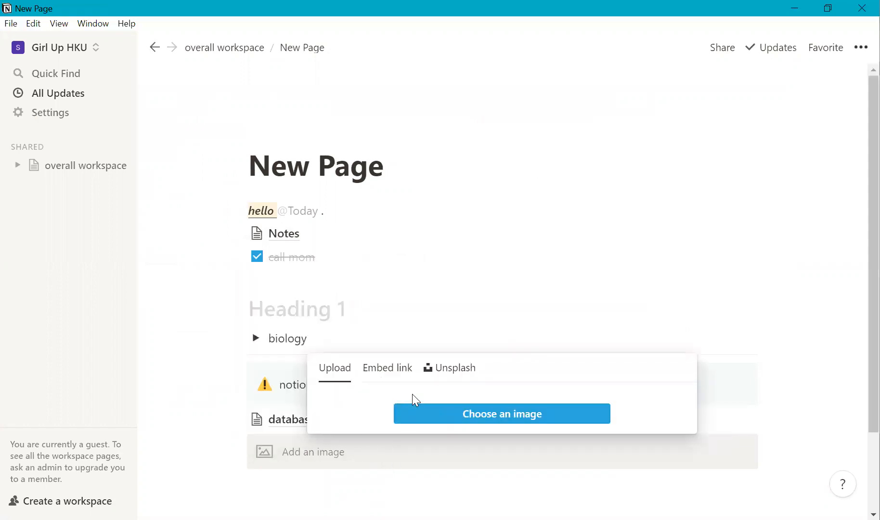
- View the Unsplash and Embed link sources of the image block, leaving the block empty
click(426, 369)
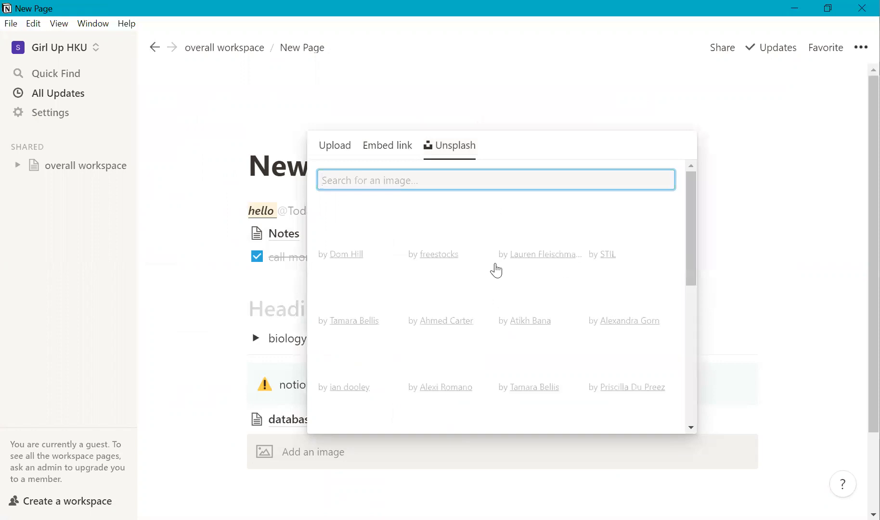
scroll(410, 344, down, 5)
scroll(409, 260, up, 5)
click(395, 147)
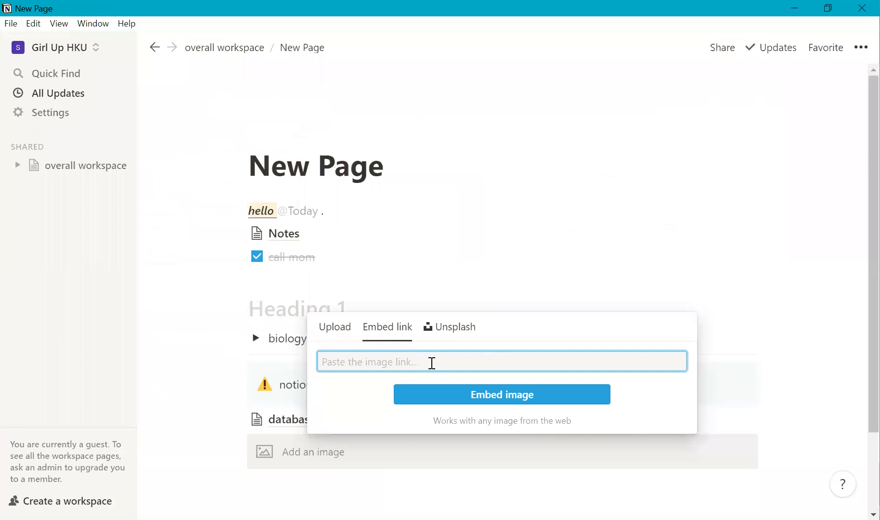
click(333, 489)
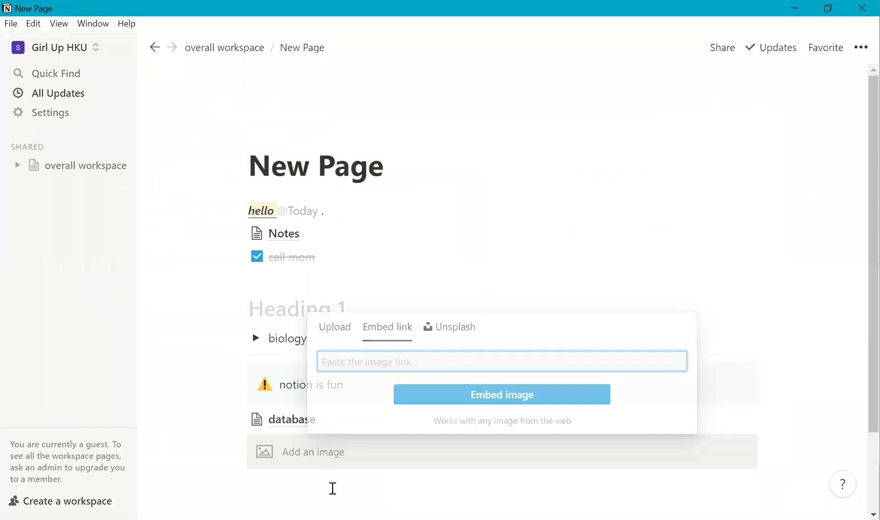
- Insert a Google Drive block below the image block, view its Embed link option, and leave the block empty
click(332, 489)
text(/)
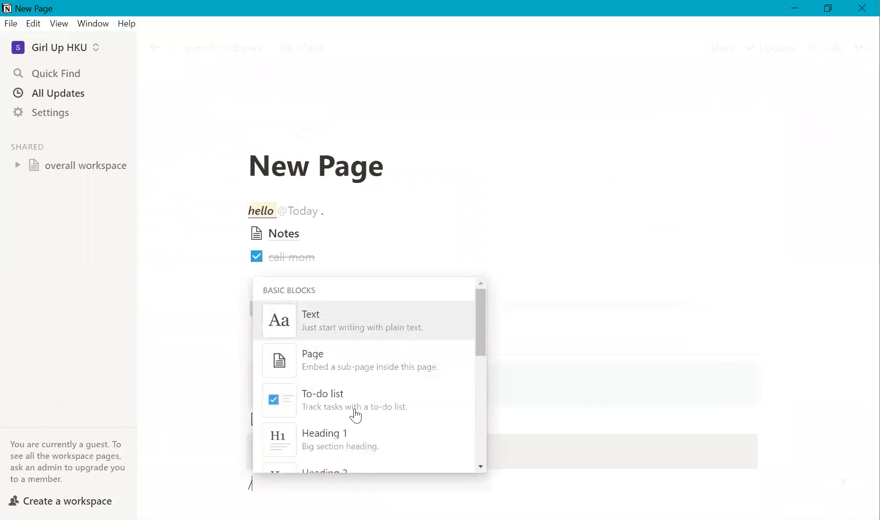
scroll(356, 393, down, 15)
scroll(389, 405, down, 18)
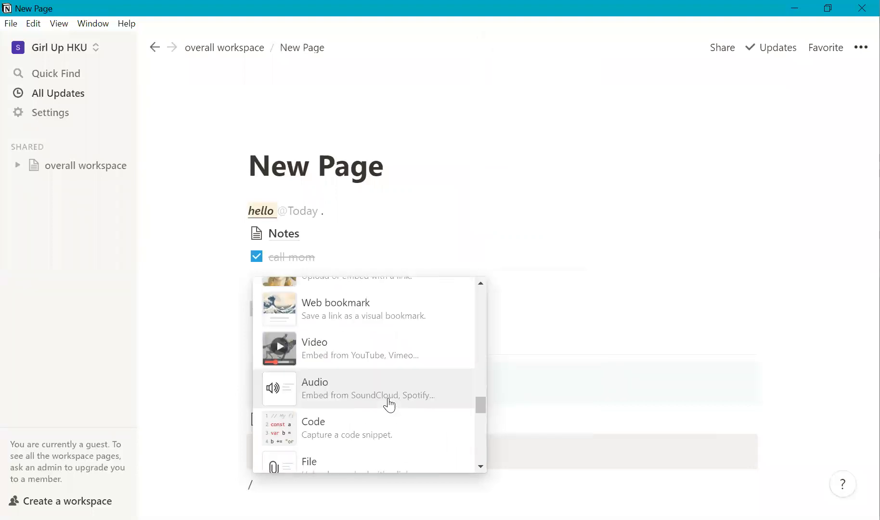
scroll(390, 405, up, 5)
scroll(389, 406, up, 5)
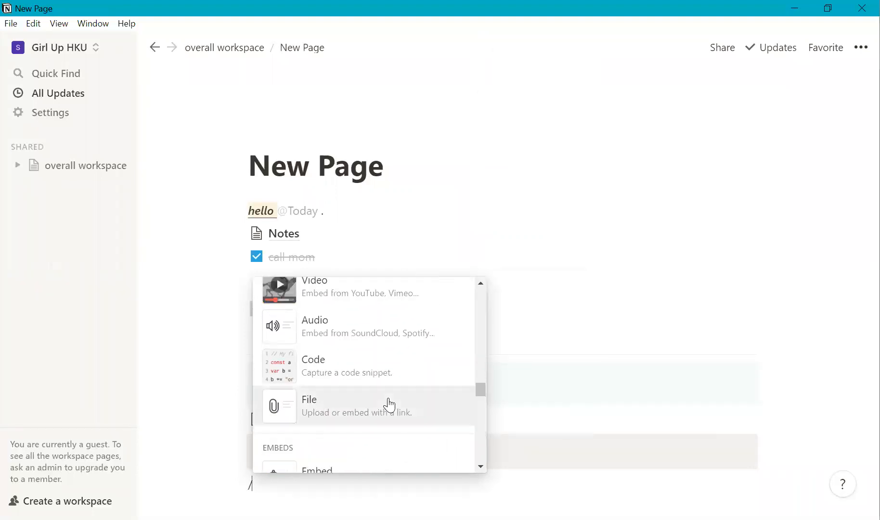
scroll(381, 395, down, 3)
click(399, 375)
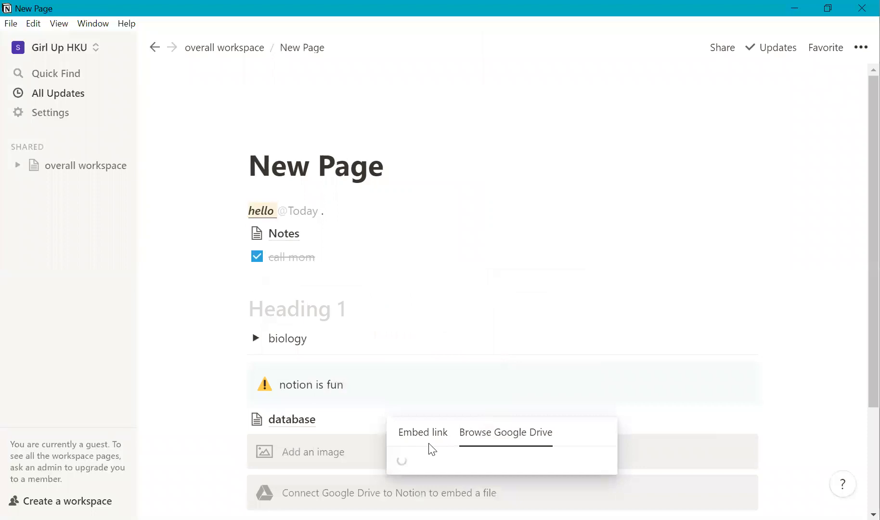
click(434, 400)
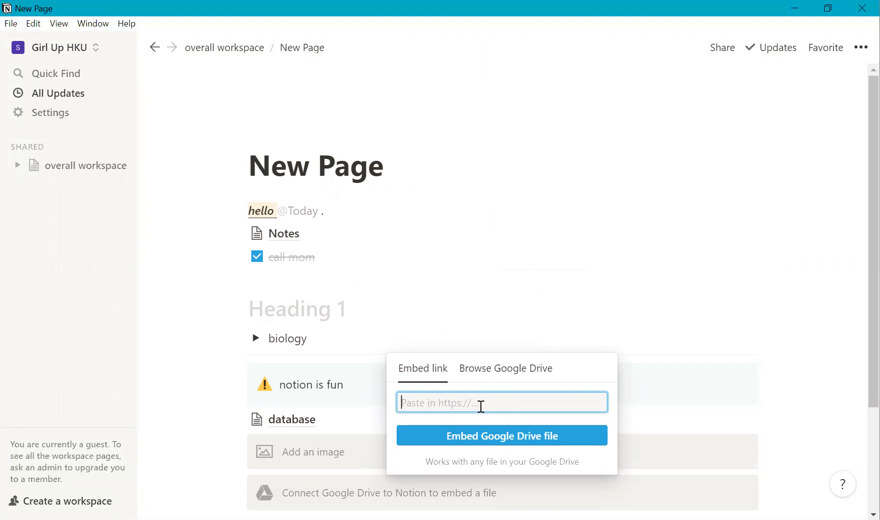
click(761, 464)
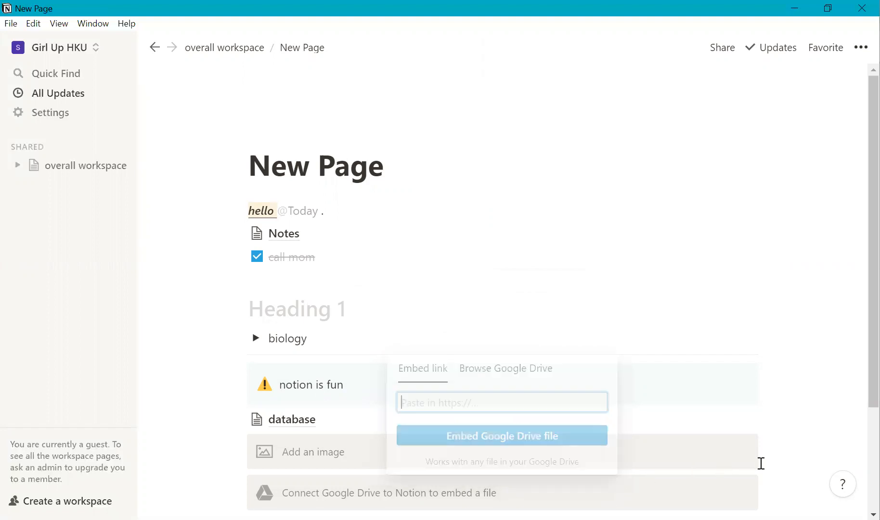
- Browse the database, media, embed and advanced block types available for a new line below the Google Drive block
scroll(582, 454, down, 3)
click(407, 413)
text(/)
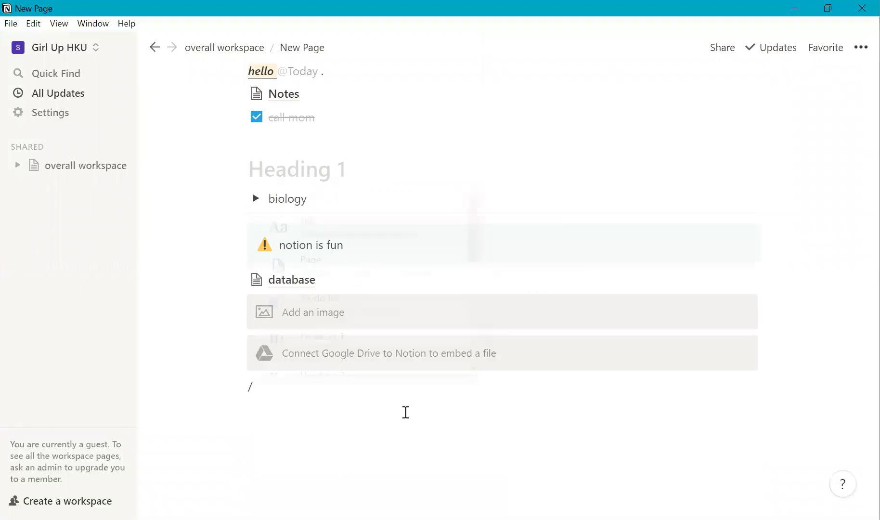
scroll(393, 275, down, 10)
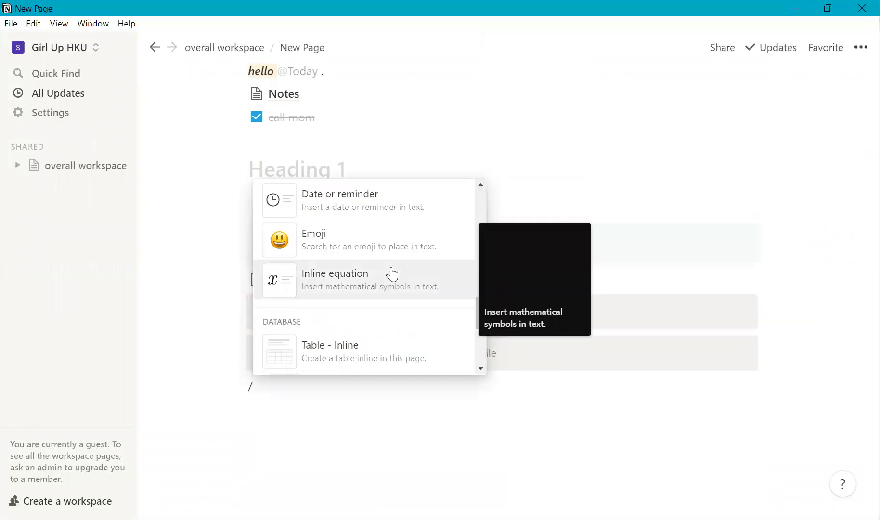
scroll(409, 303, down, 3)
scroll(420, 333, down, 5)
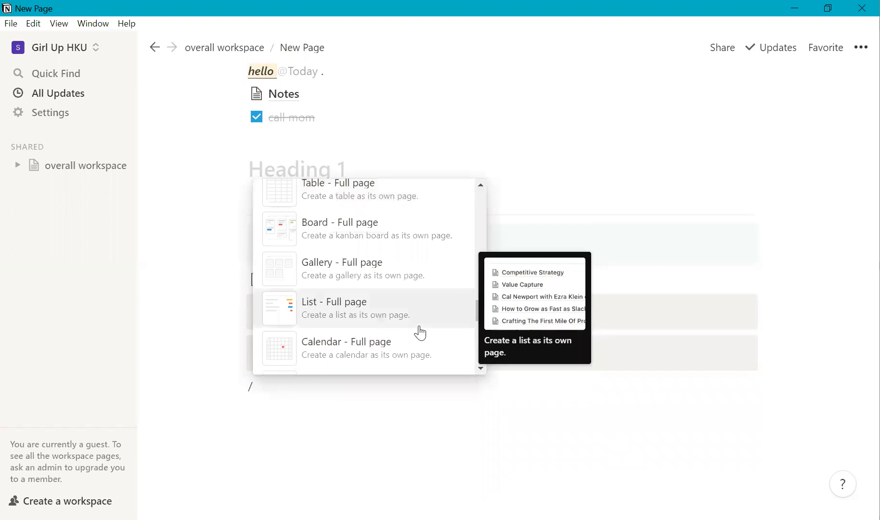
scroll(419, 327, down, 8)
scroll(400, 304, up, 2)
scroll(393, 296, down, 3)
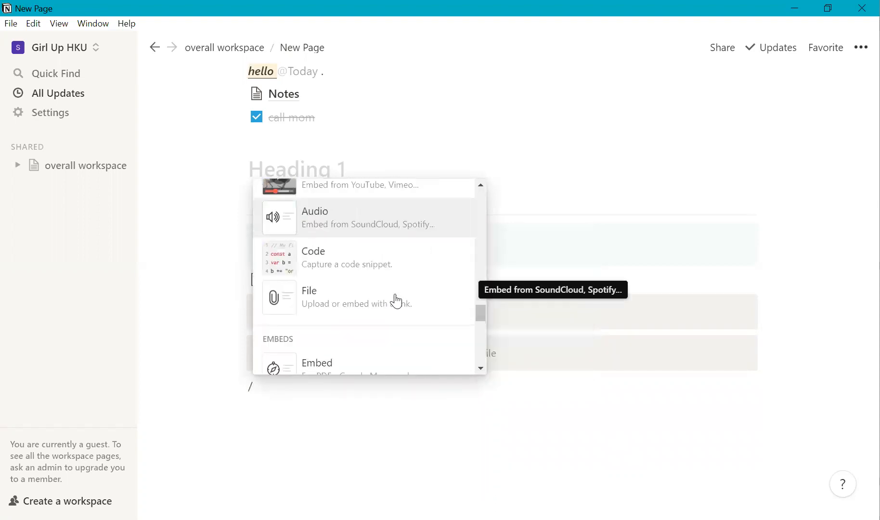
scroll(393, 297, down, 2)
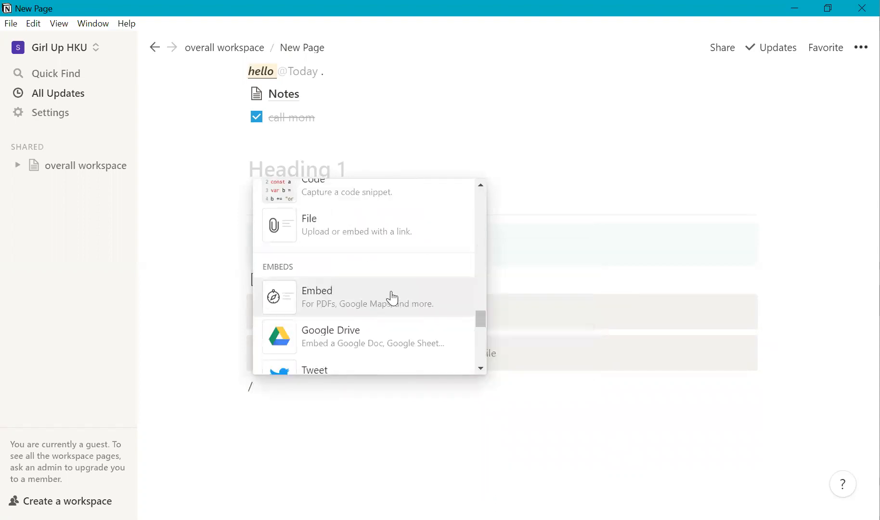
scroll(386, 305, up, 2)
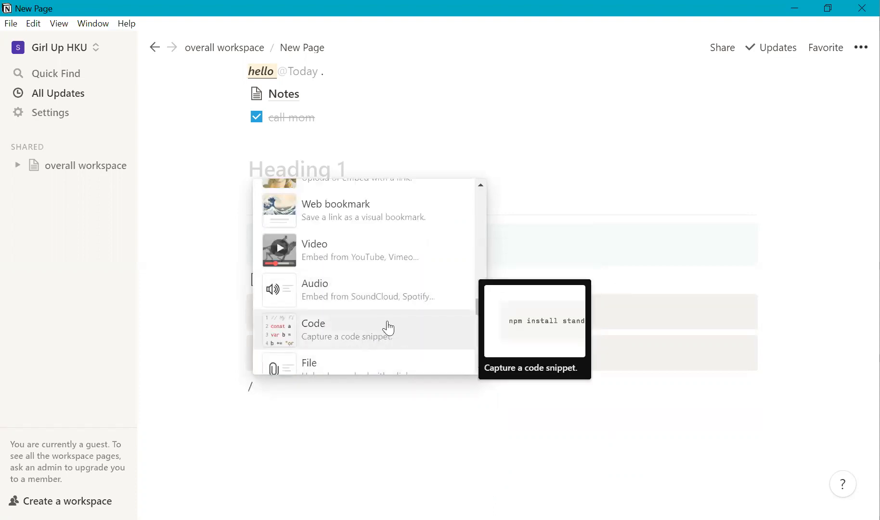
scroll(393, 303, up, 2)
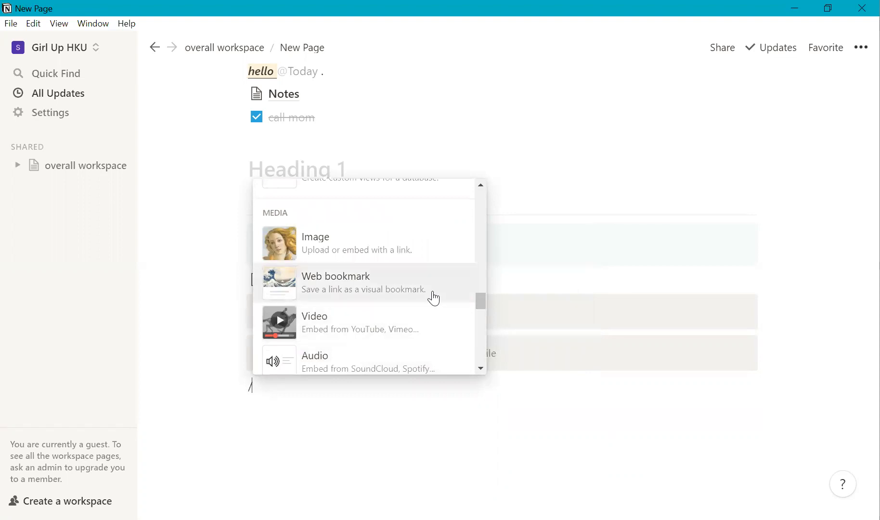
scroll(423, 296, down, 8)
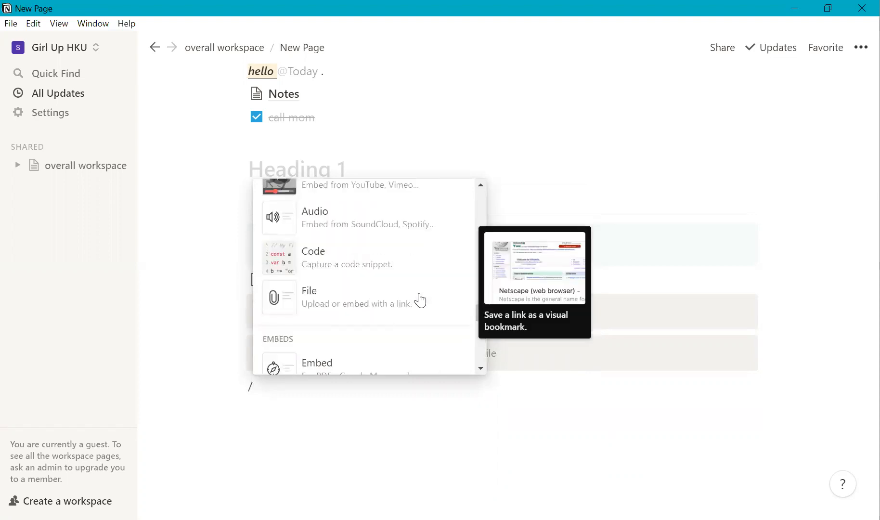
scroll(418, 298, down, 10)
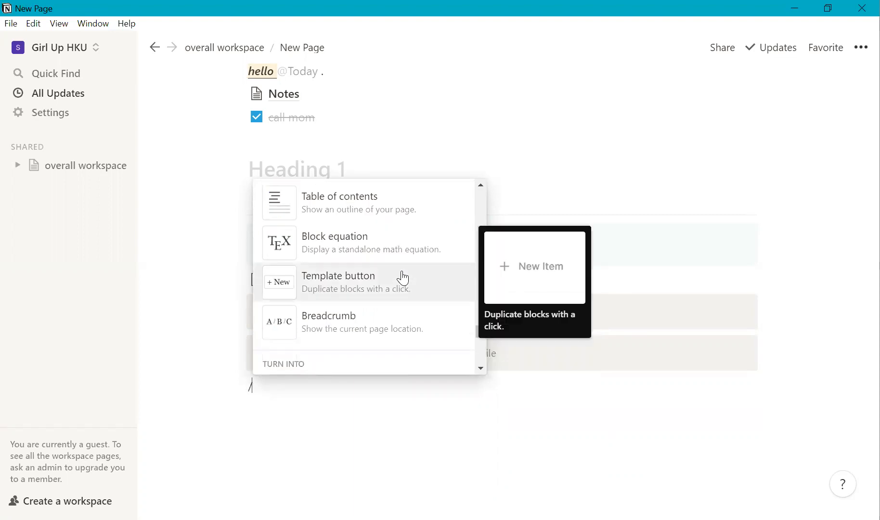
scroll(403, 278, up, 2)
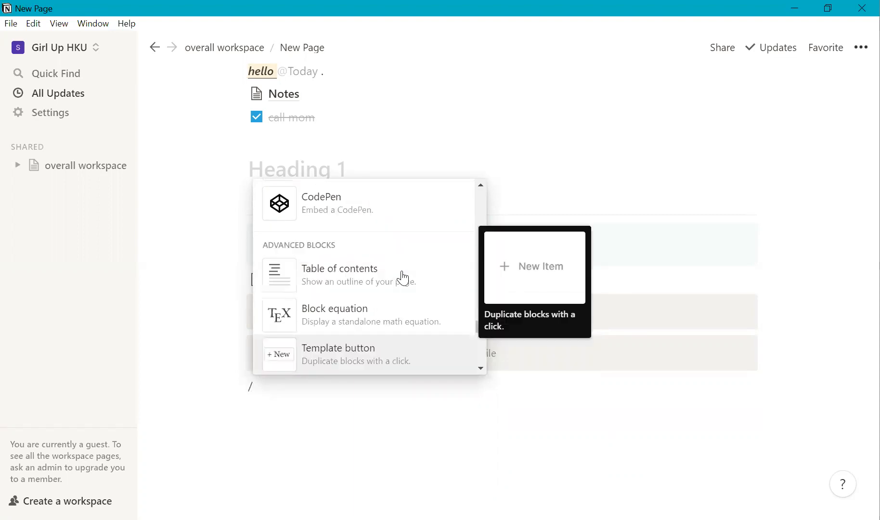
click(438, 41)
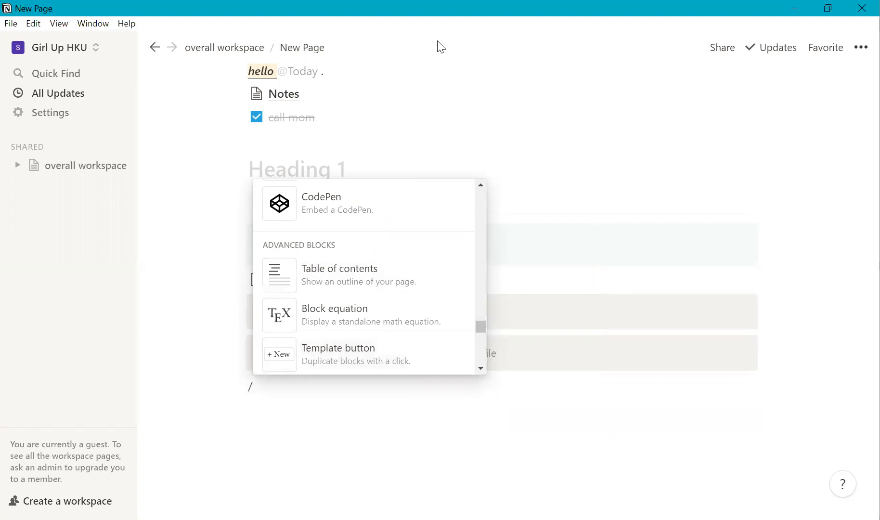